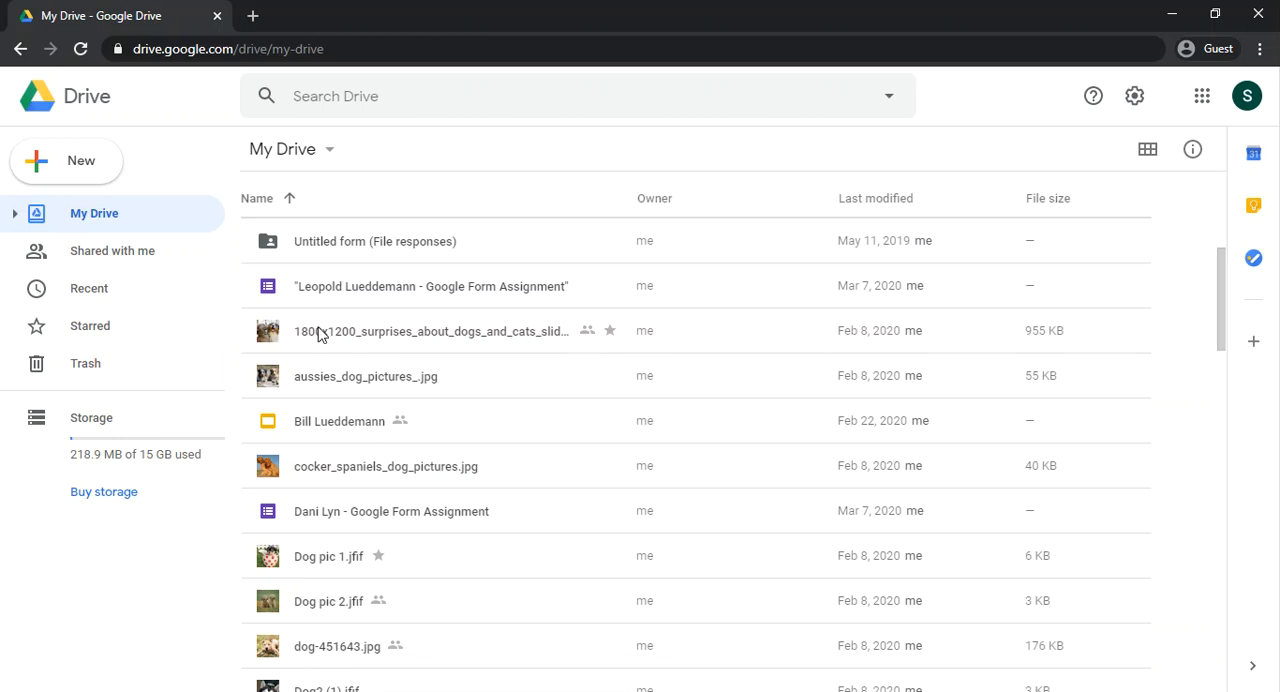
Step: Preview the image 1800x1200_surprises_about_dogs_and_cats_slideshow.jpg, zooming in once and back out
right_click(410, 336)
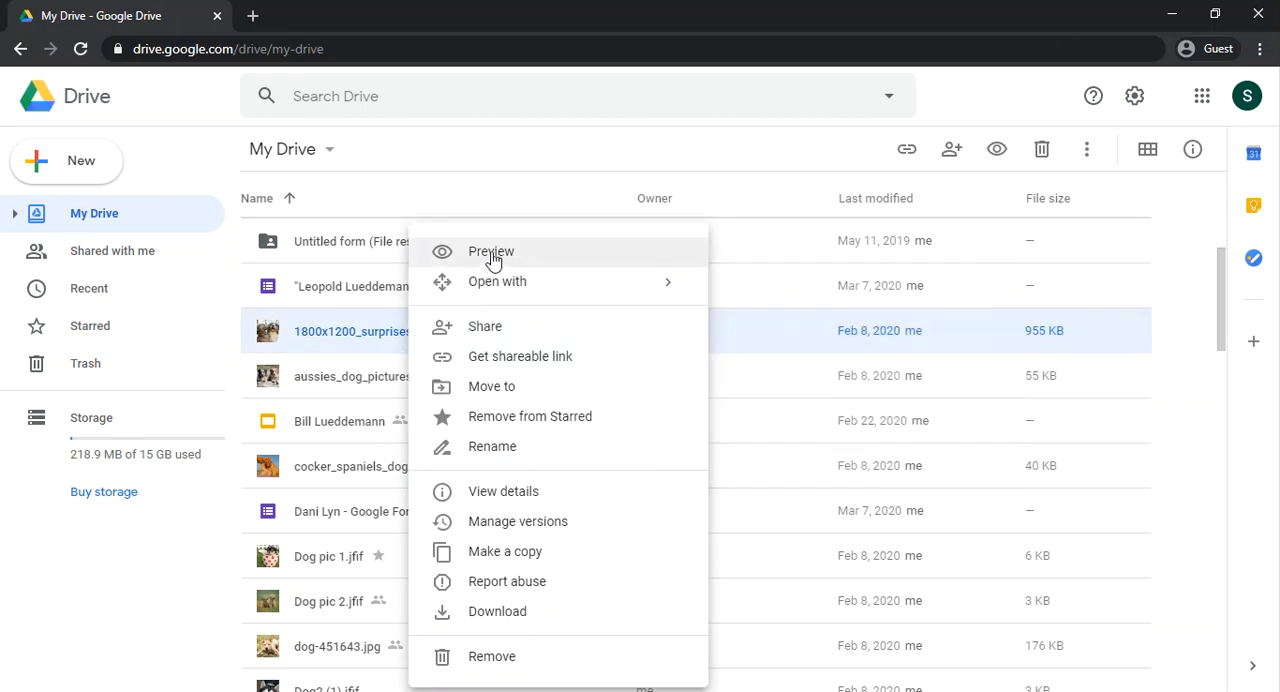
mouse_move(487, 289)
mouse_move(540, 287)
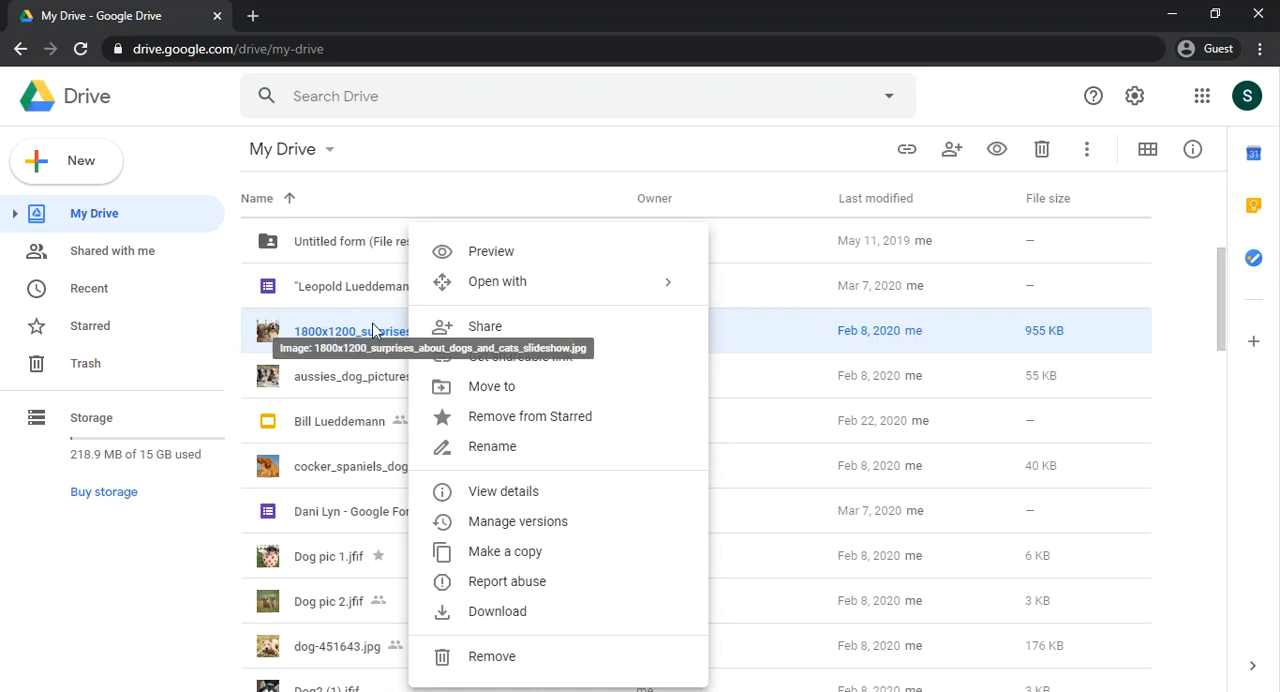
left_click(493, 257)
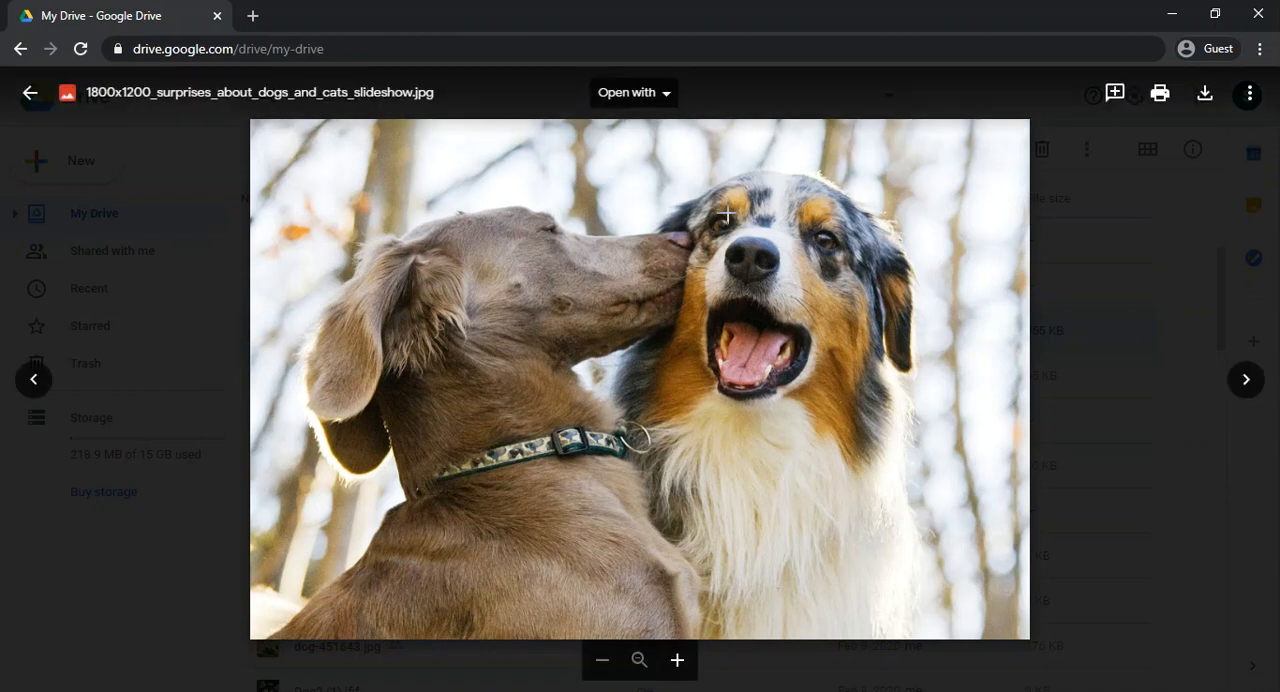
left_click(679, 665)
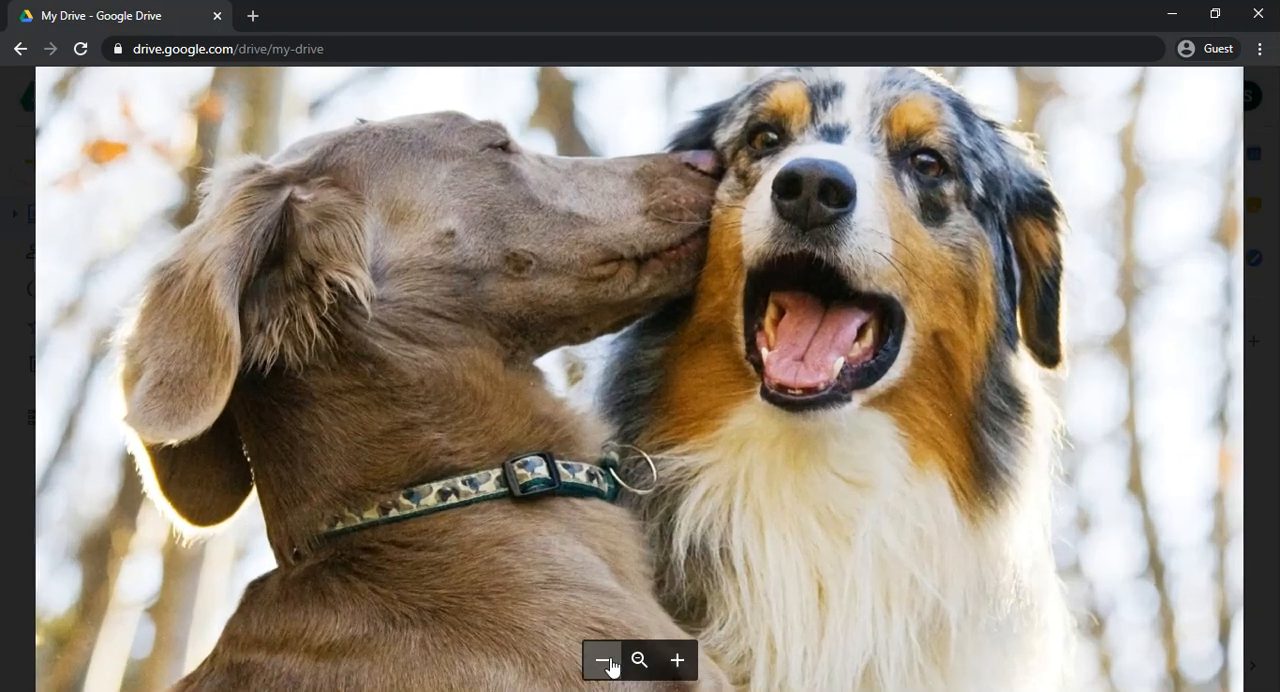
left_click(603, 661)
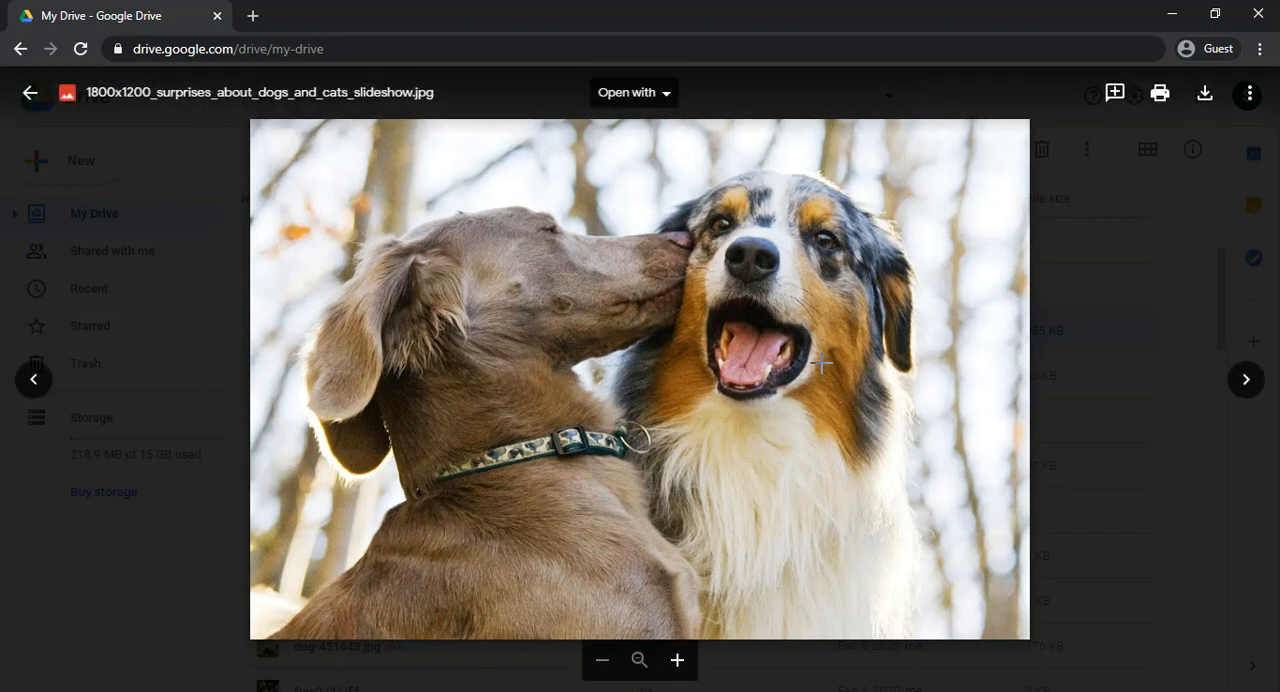
Step: Look at the additional file actions available in the image preview and return to the My Drive file list
left_click(1201, 106)
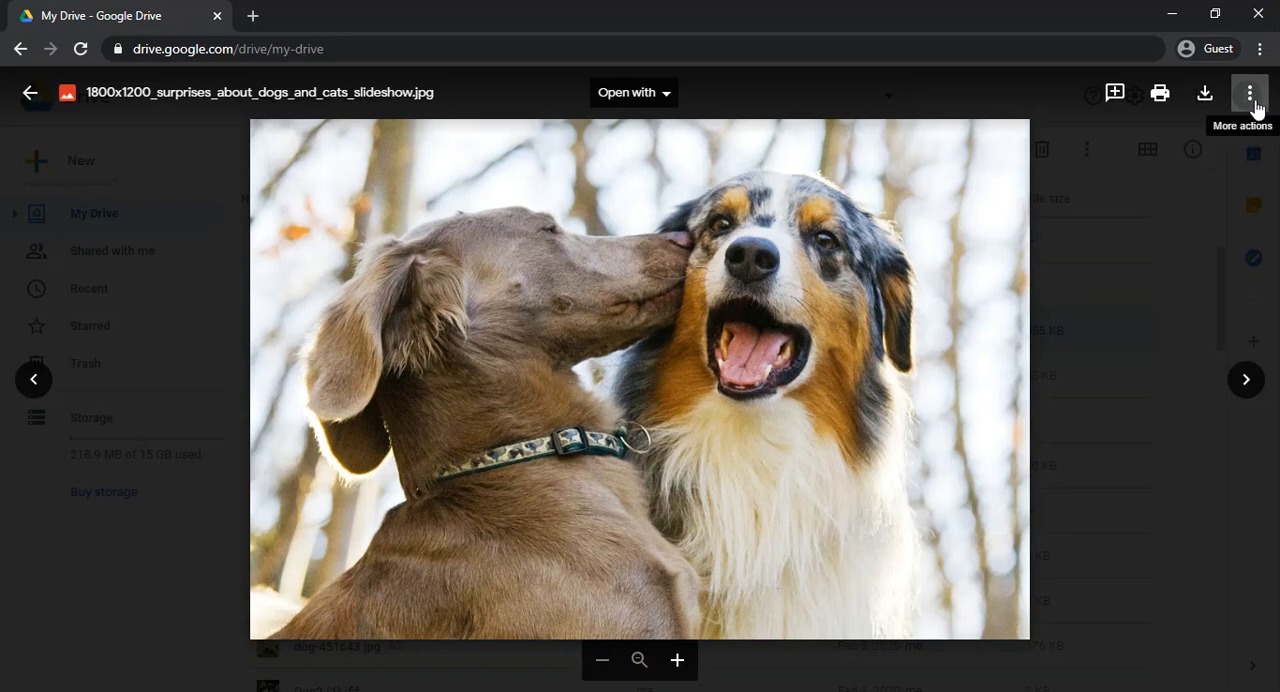
left_click(1252, 100)
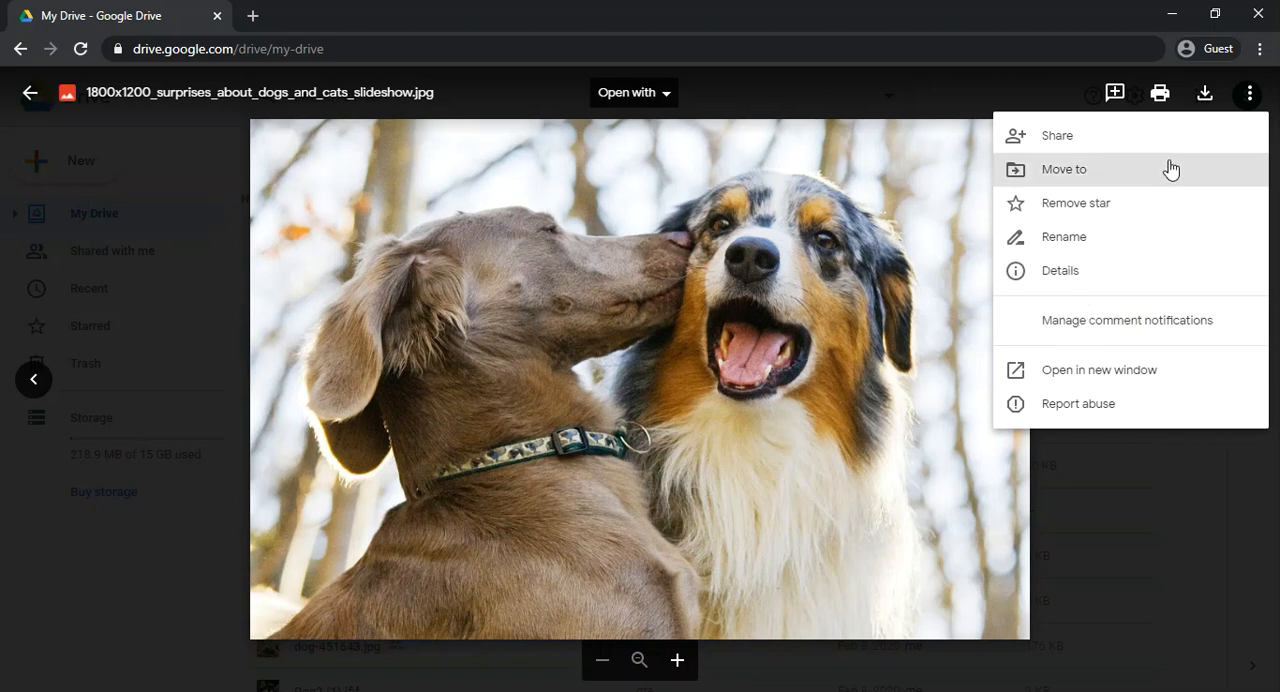
left_click(30, 92)
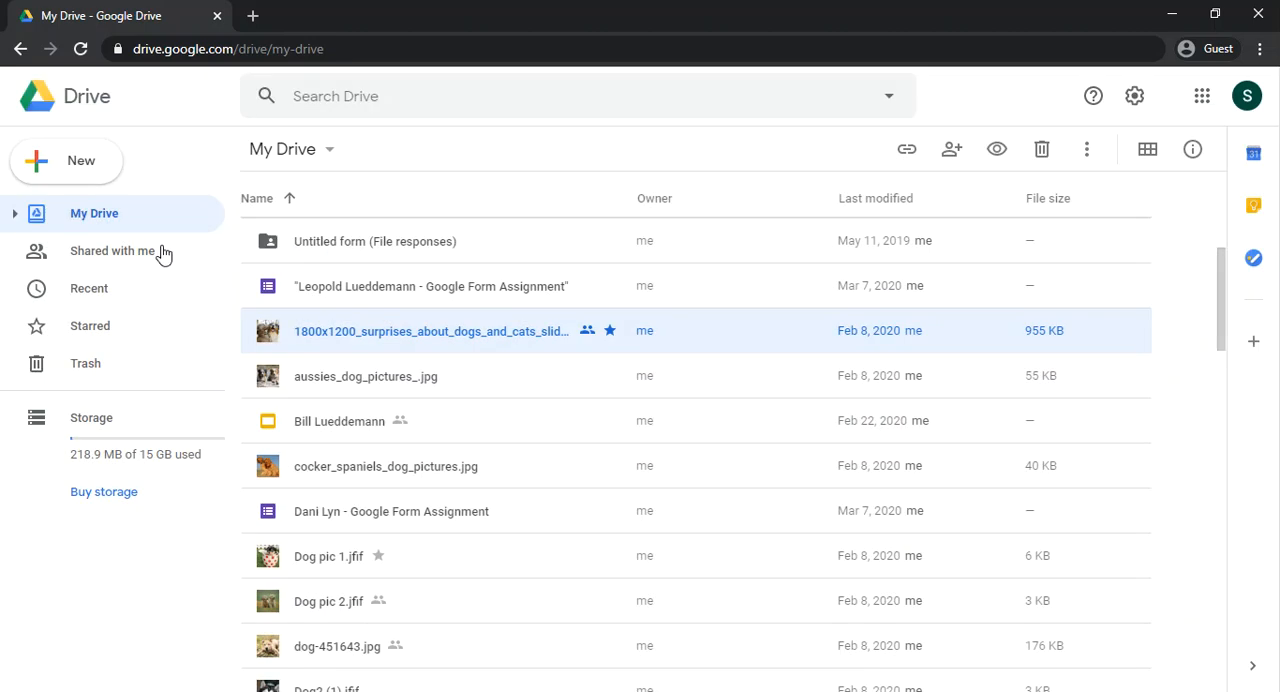
Step: Copy the 1800x1200_surprises_about_dogs_and_cats_slideshow.jpg link from its sharing settings and get a shareable link for the file
right_click(346, 342)
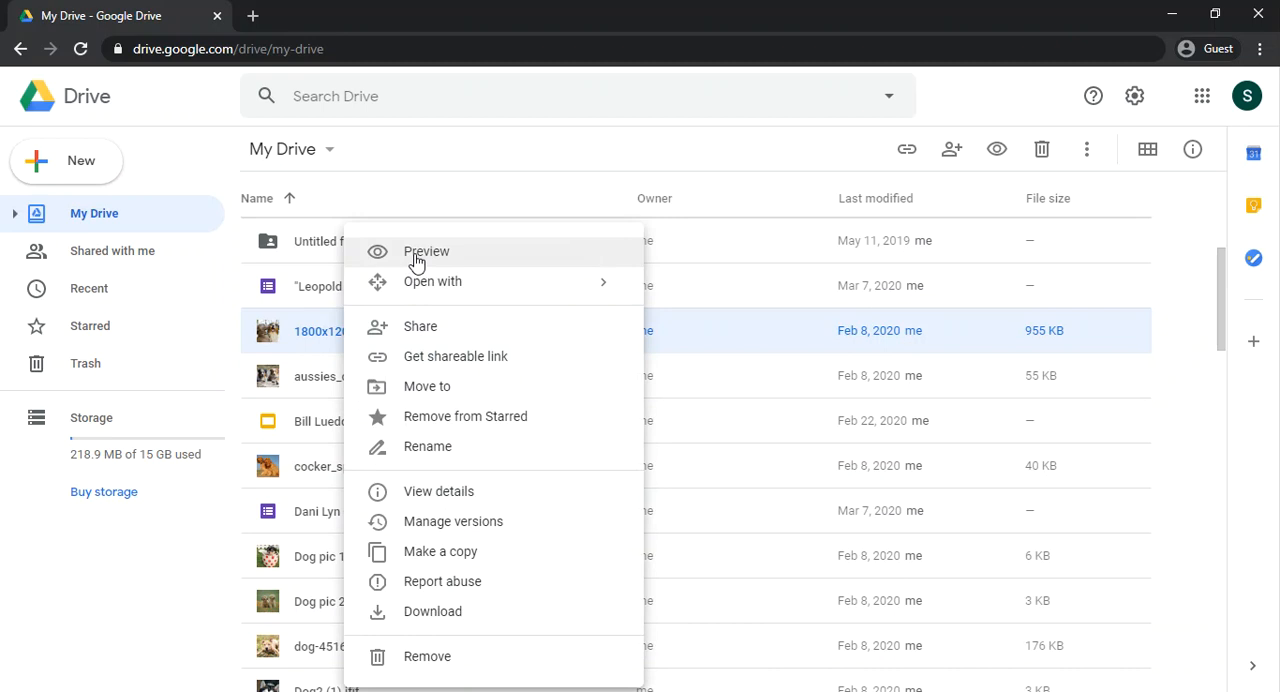
mouse_move(416, 285)
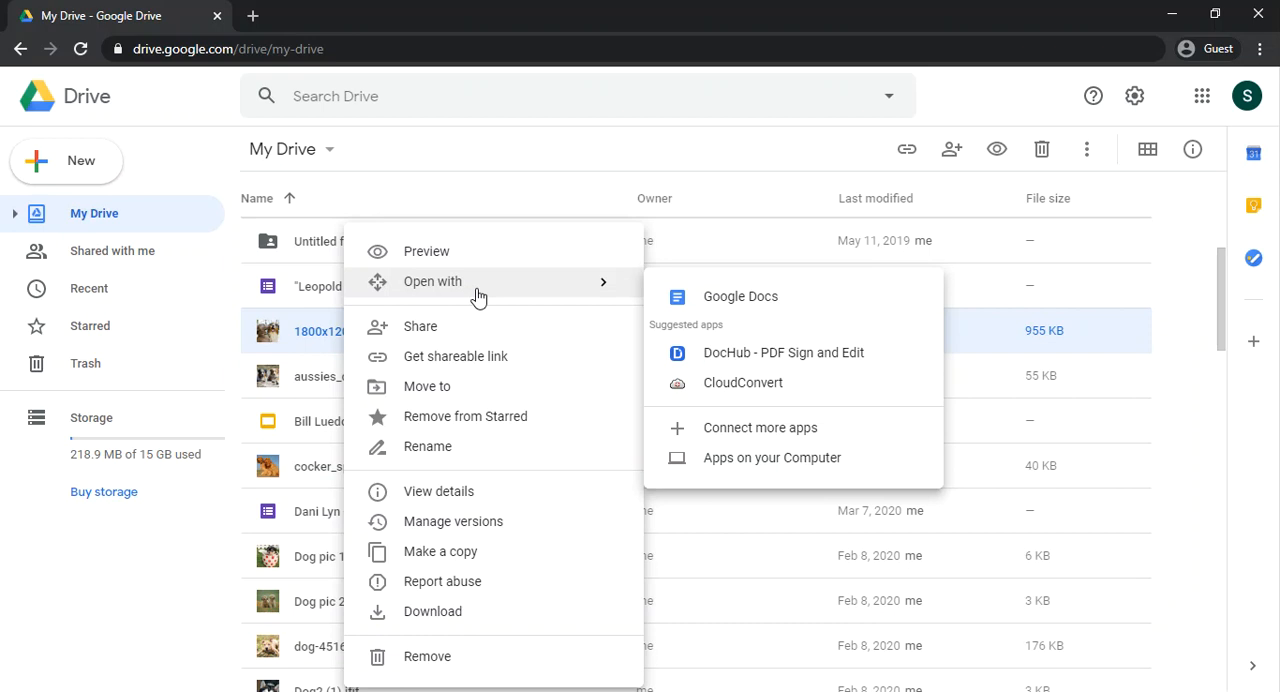
left_click(445, 337)
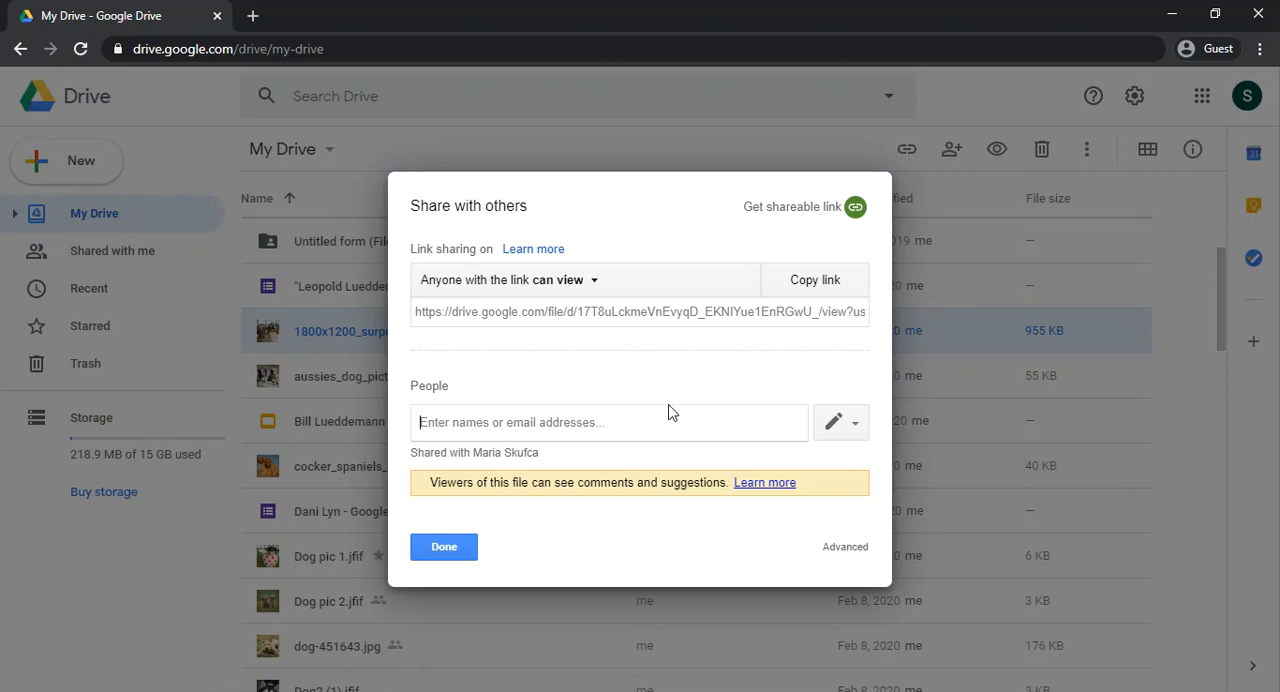
left_click(428, 311)
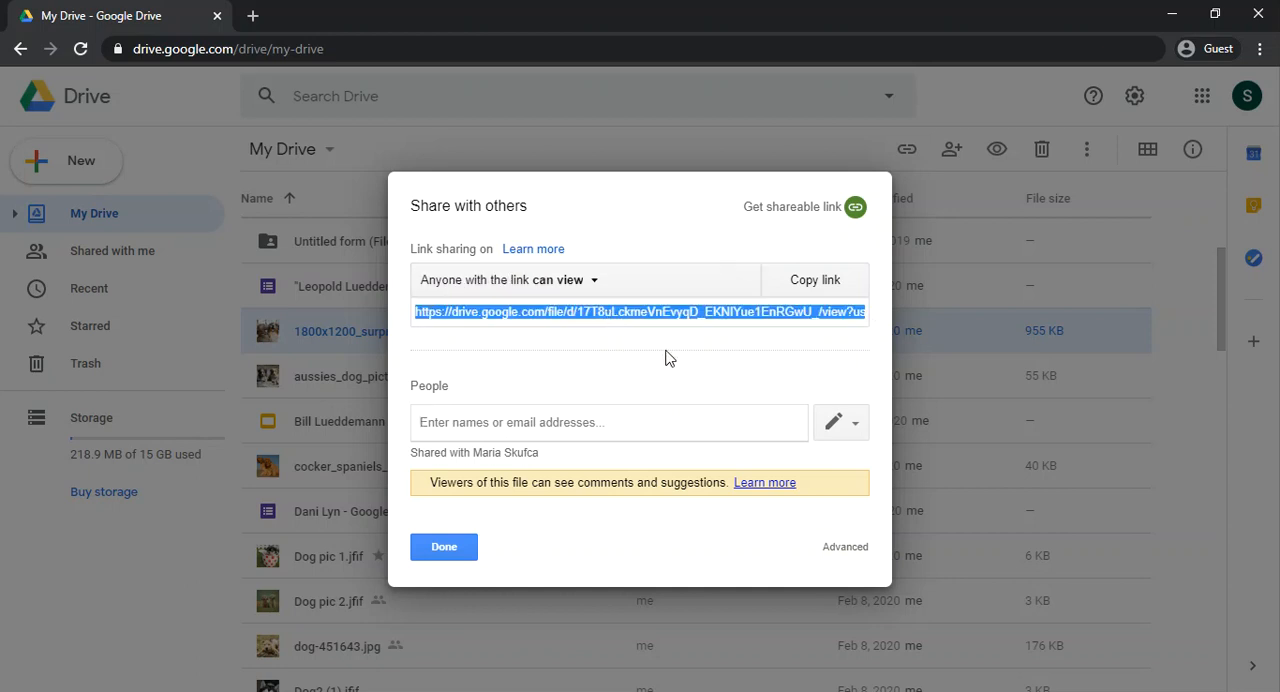
left_click(810, 288)
left_click(461, 425)
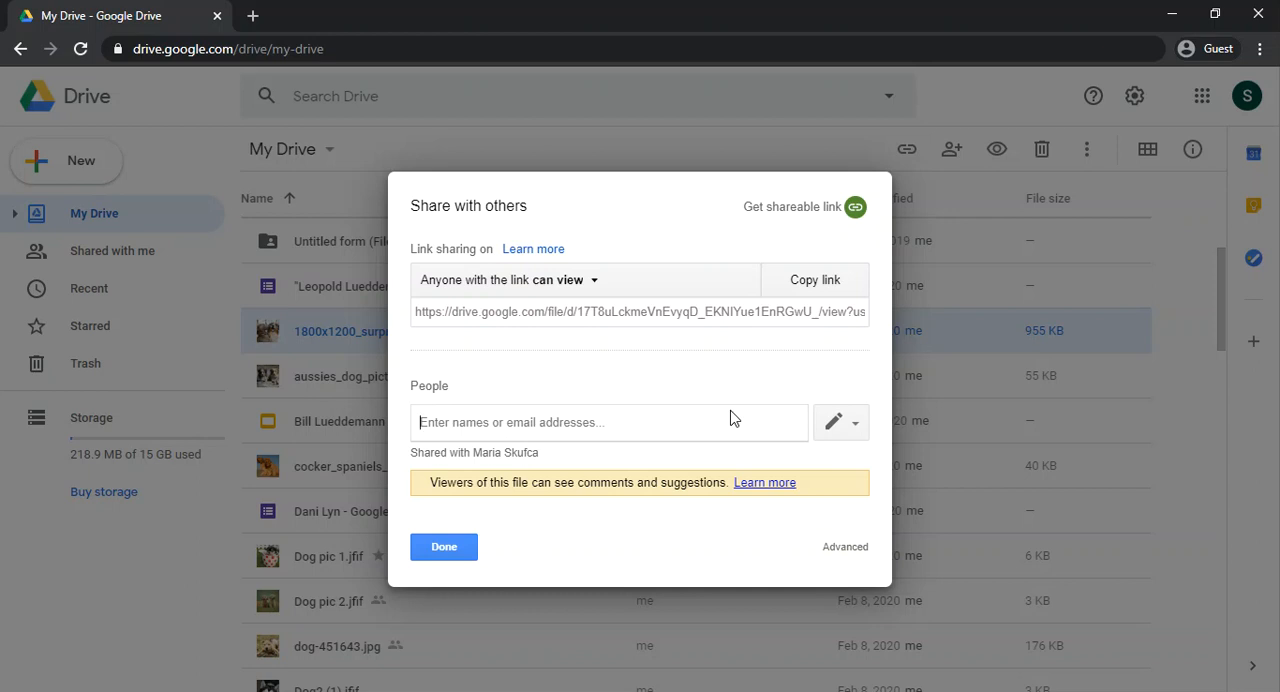
left_click(474, 552)
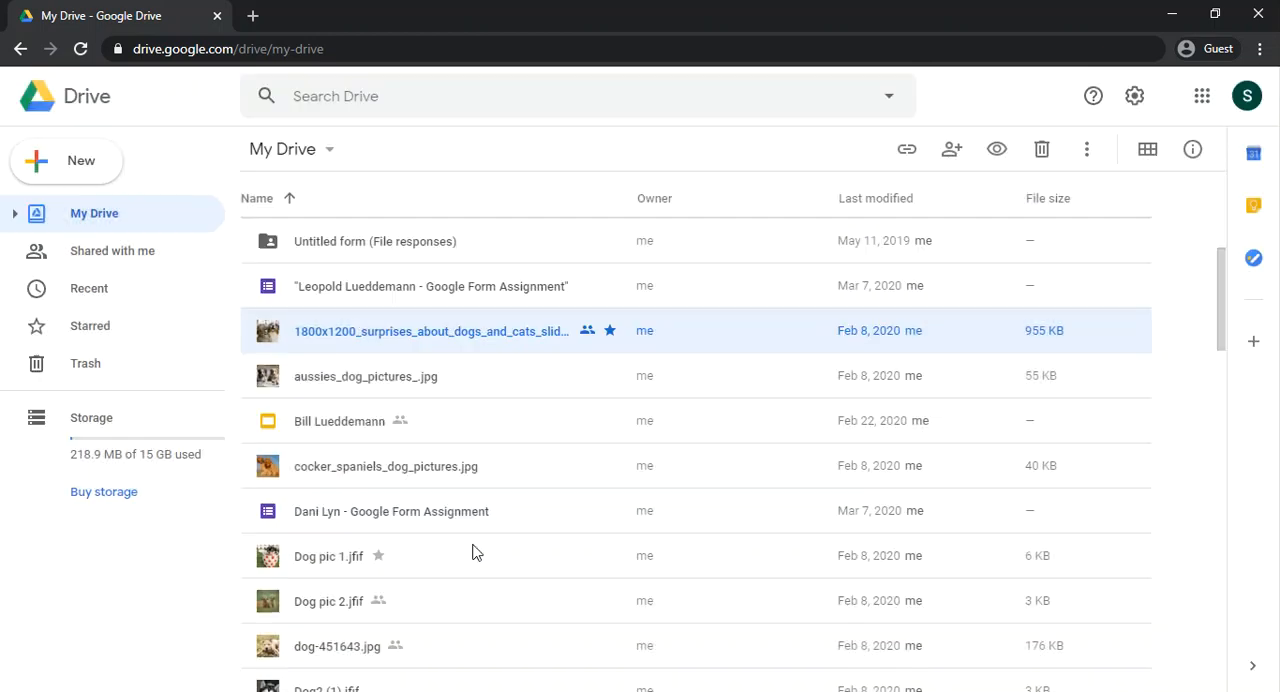
right_click(465, 337)
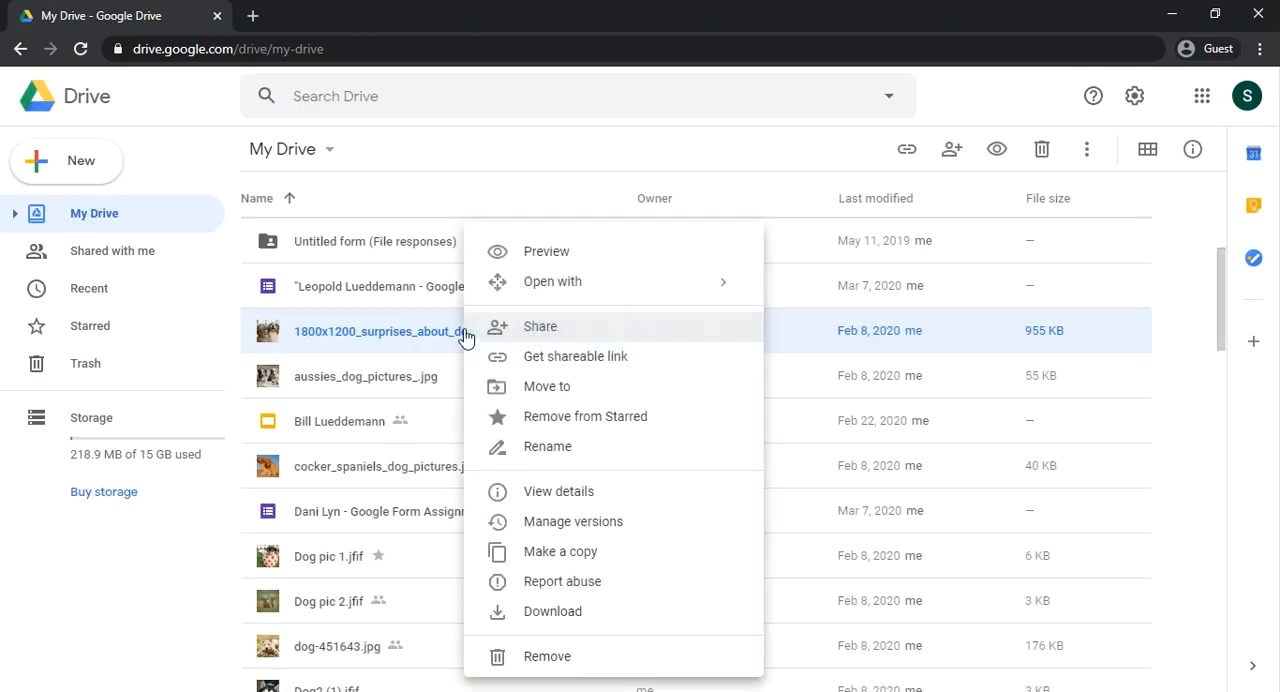
left_click(541, 369)
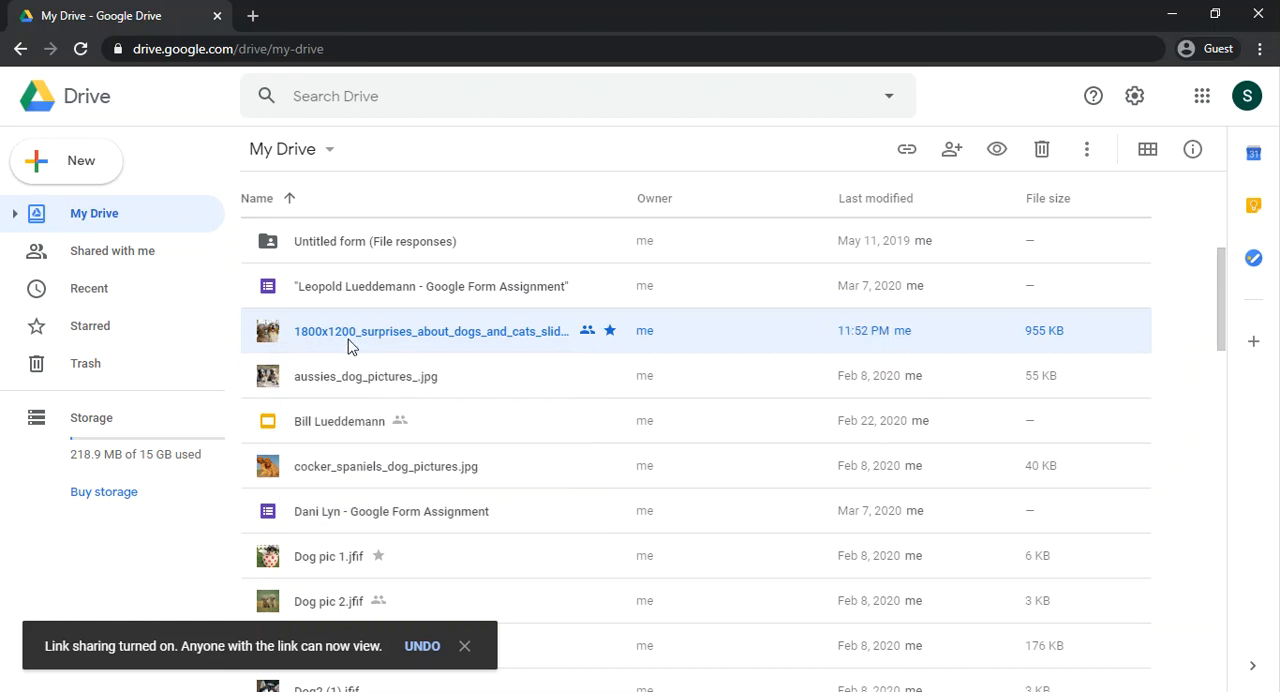
Step: Move the selected dogs and cats slideshow image from My Drive into the first Untitled folder
right_click(547, 332)
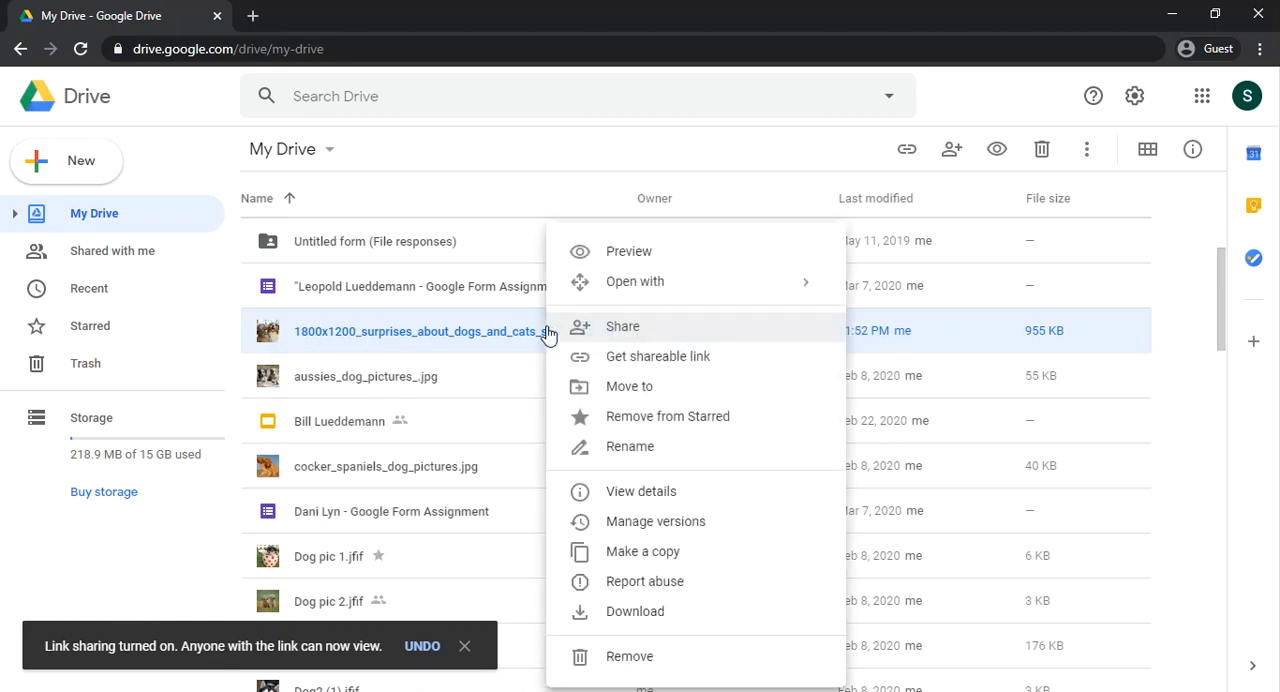
left_click(606, 390)
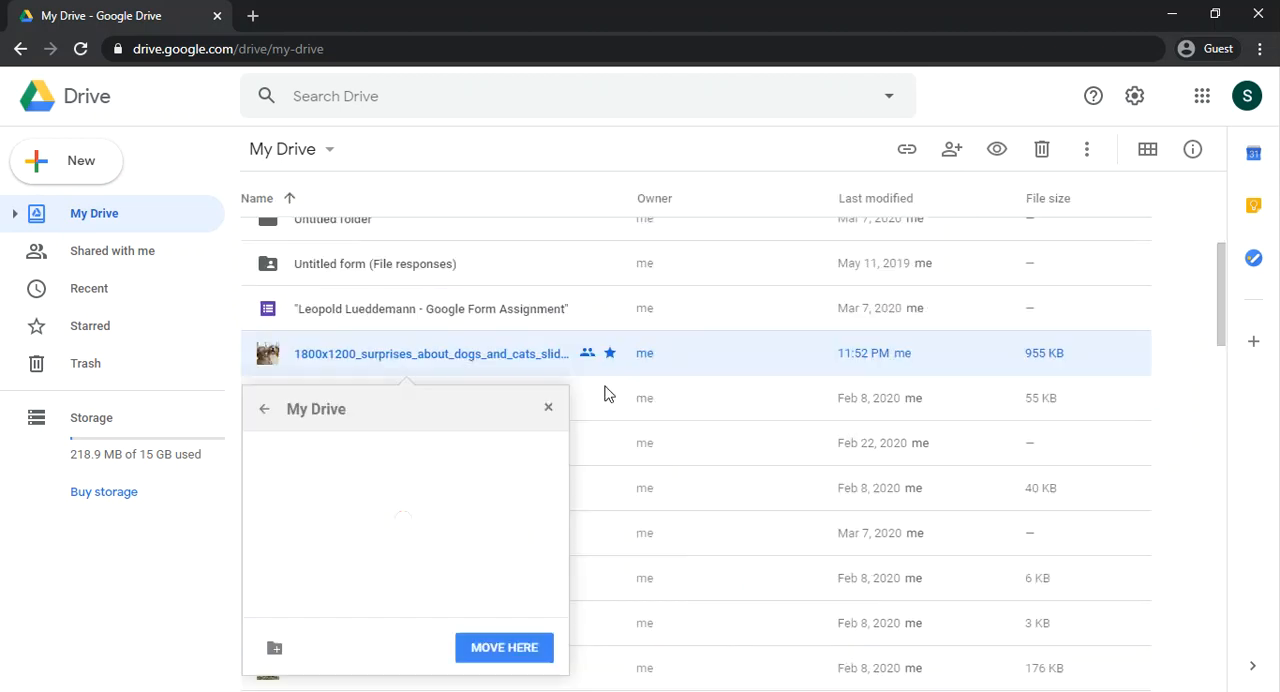
scroll(474, 523, "down", 1)
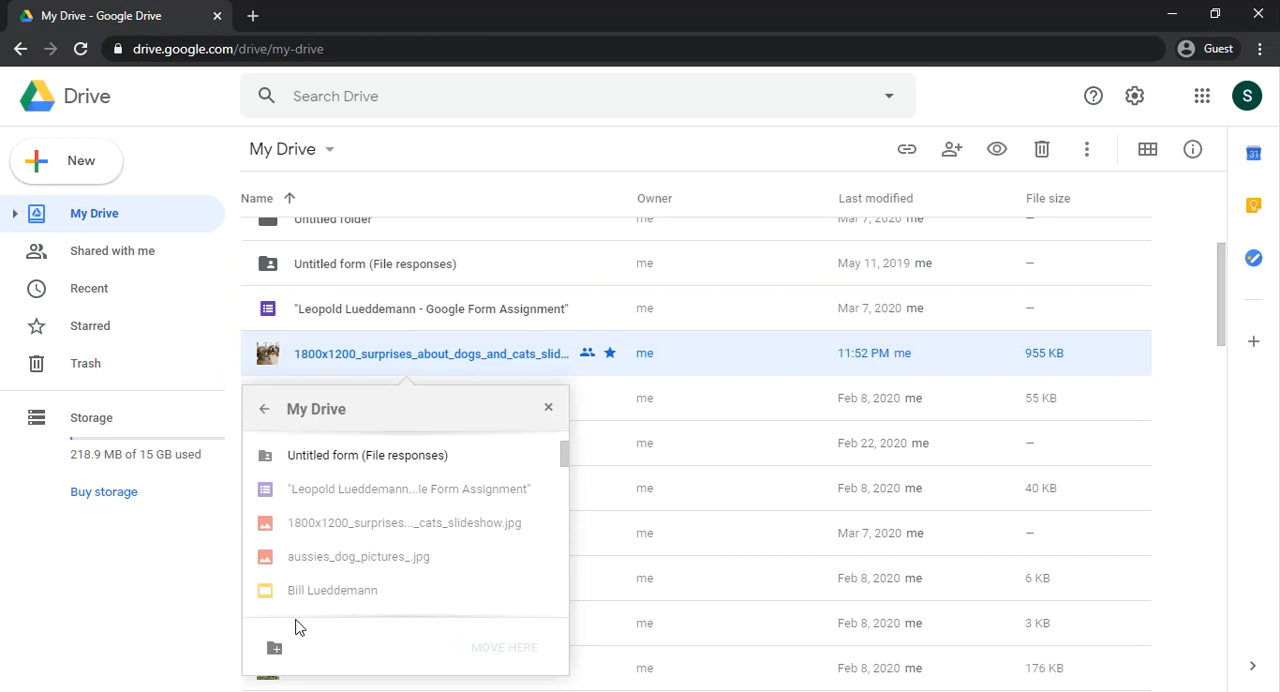
scroll(409, 500, "up", 3)
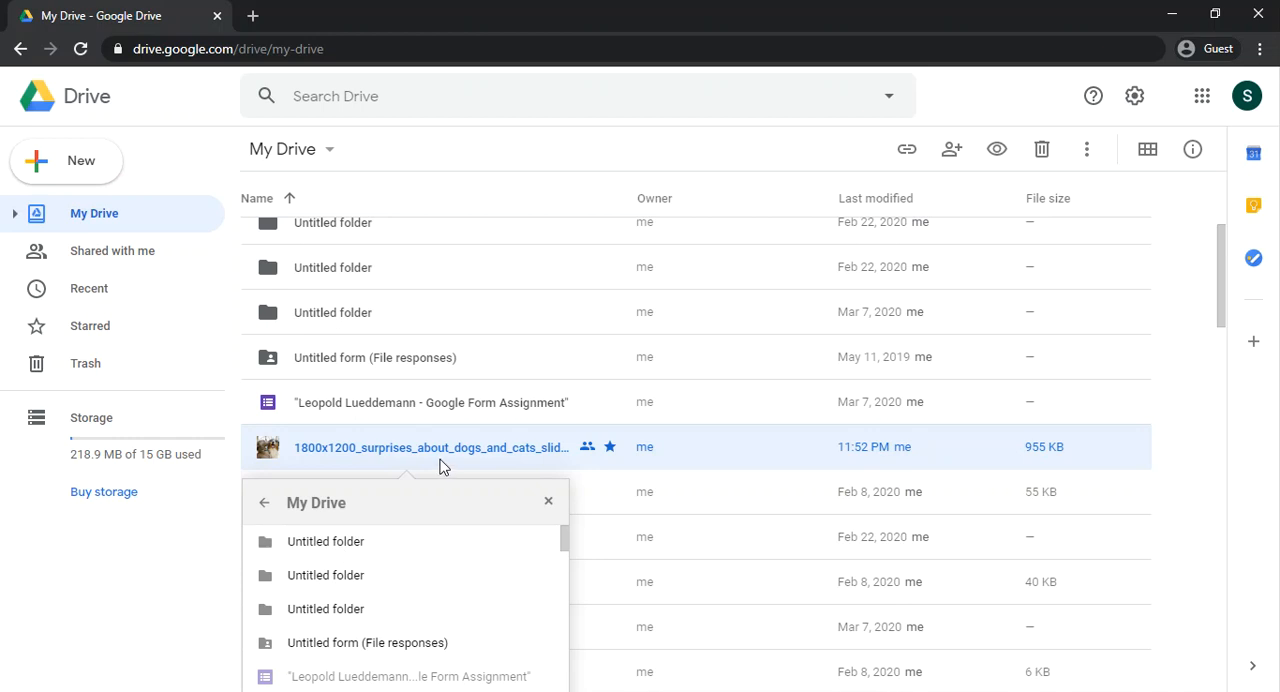
double_click(362, 549)
scroll(489, 563, "down", 2)
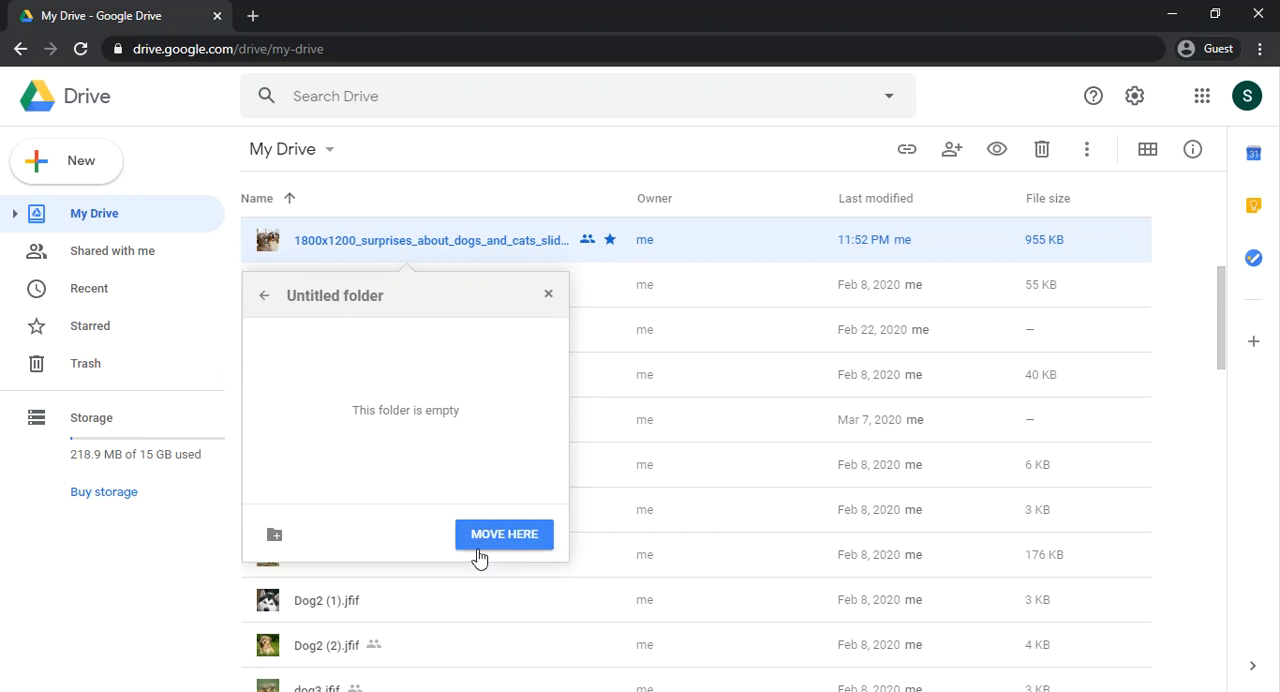
left_click(493, 537)
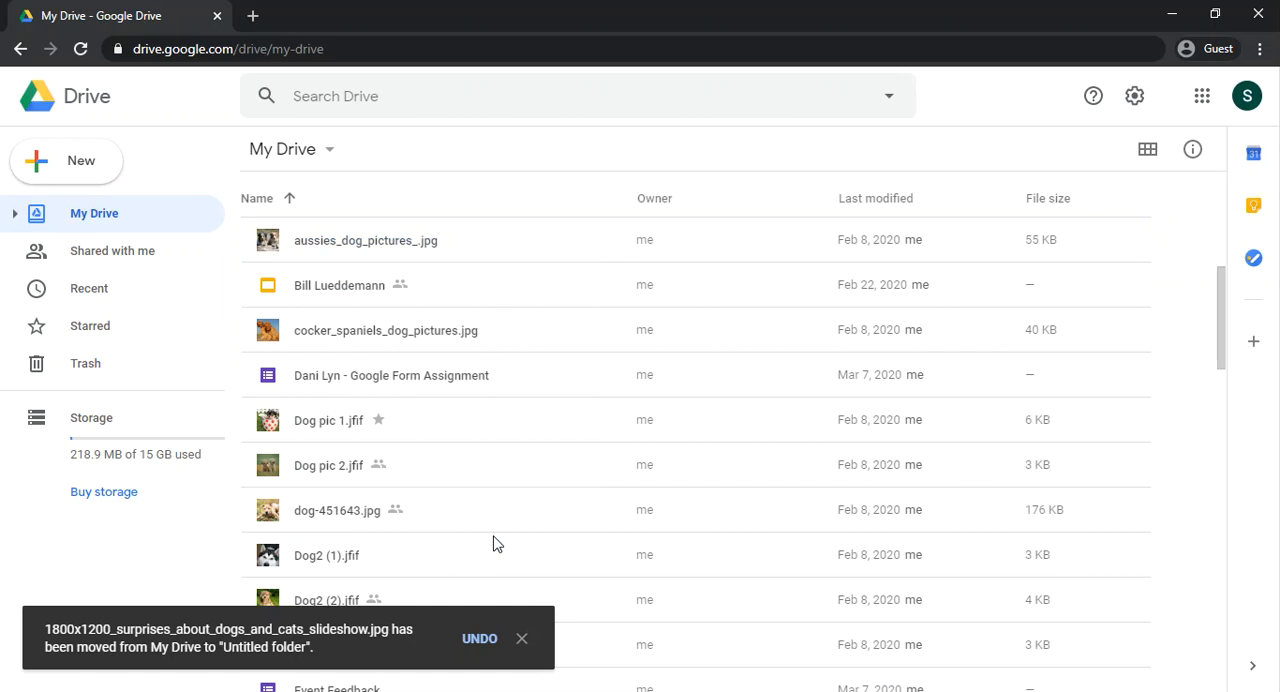
Step: Open the first Untitled folder in My Drive and look at the options available for the moved image
scroll(480, 506, "up", 1)
scroll(480, 506, "up", 1)
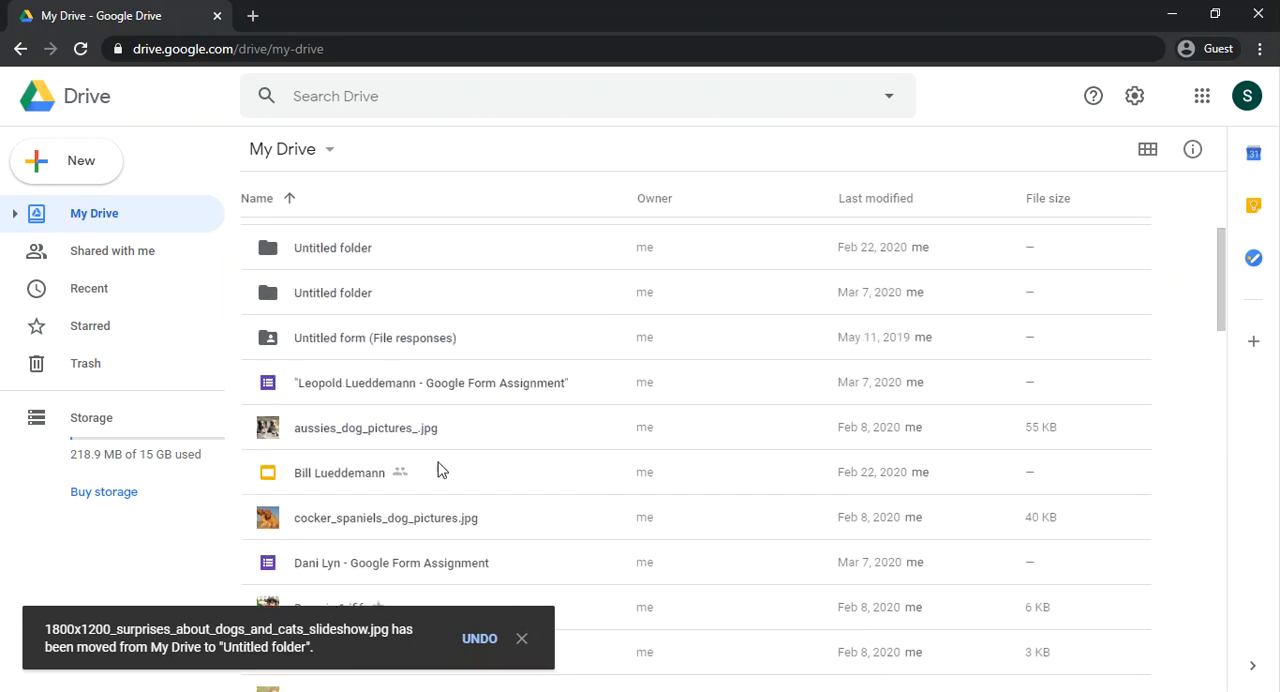
scroll(430, 370, "up", 3)
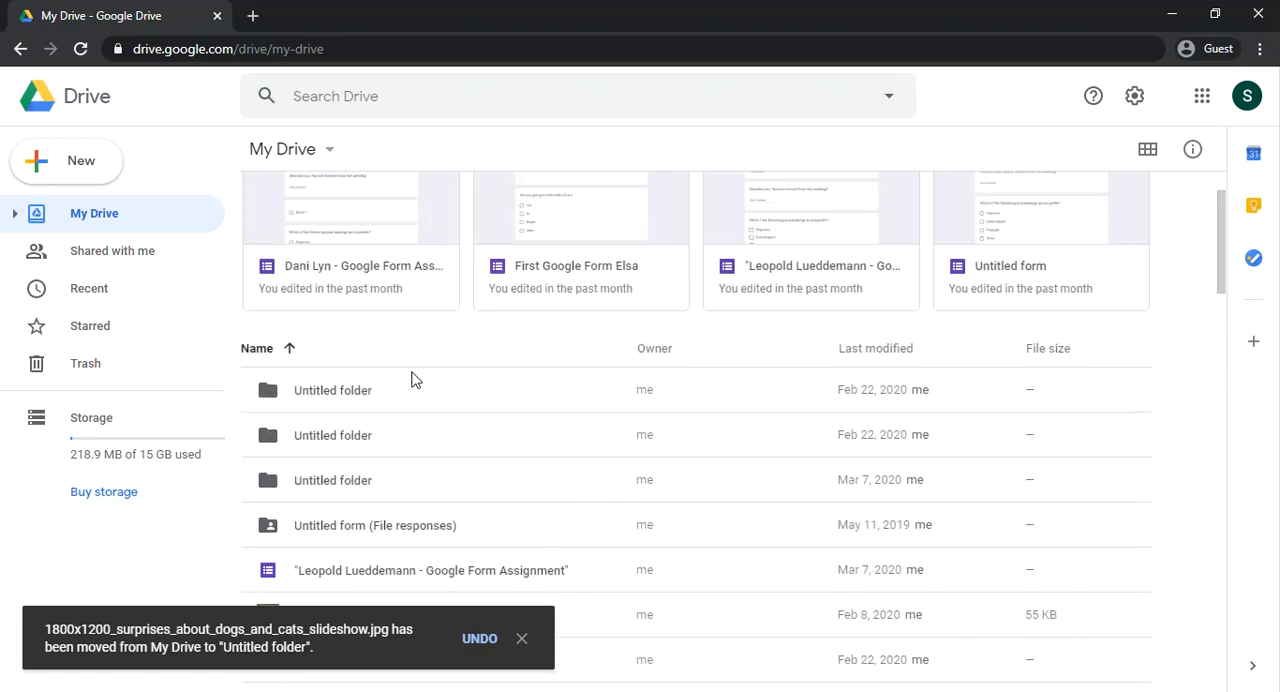
double_click(350, 397)
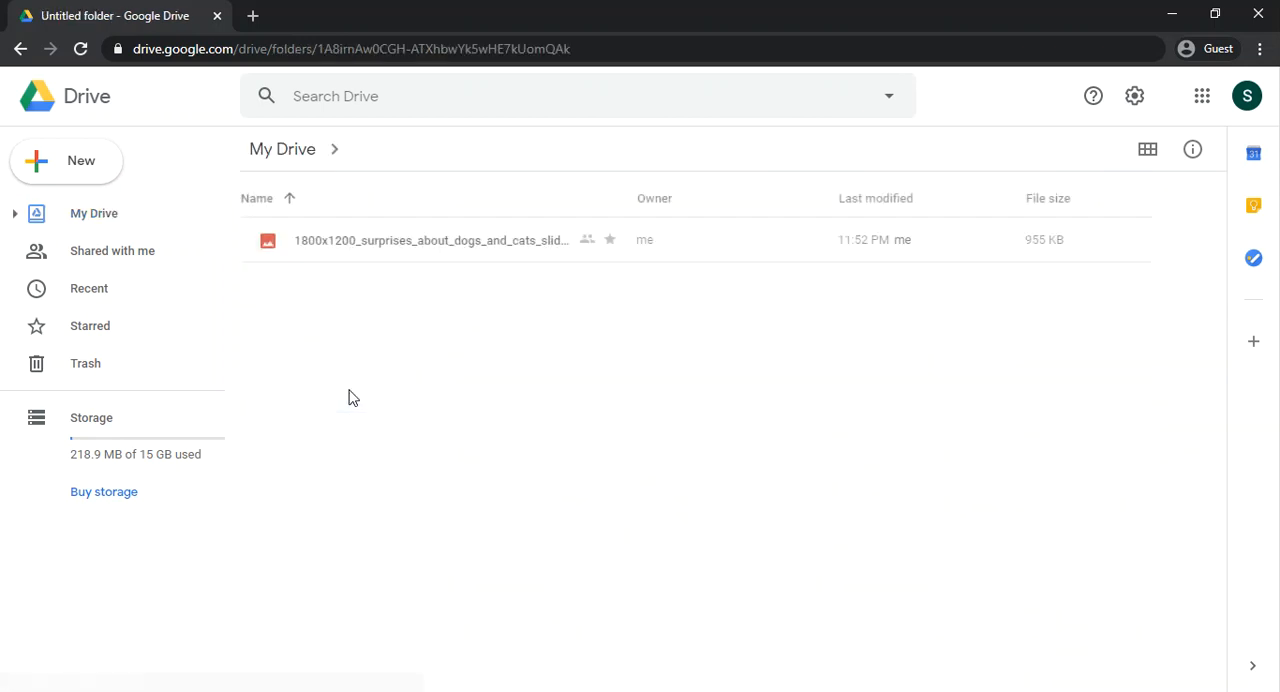
right_click(380, 250)
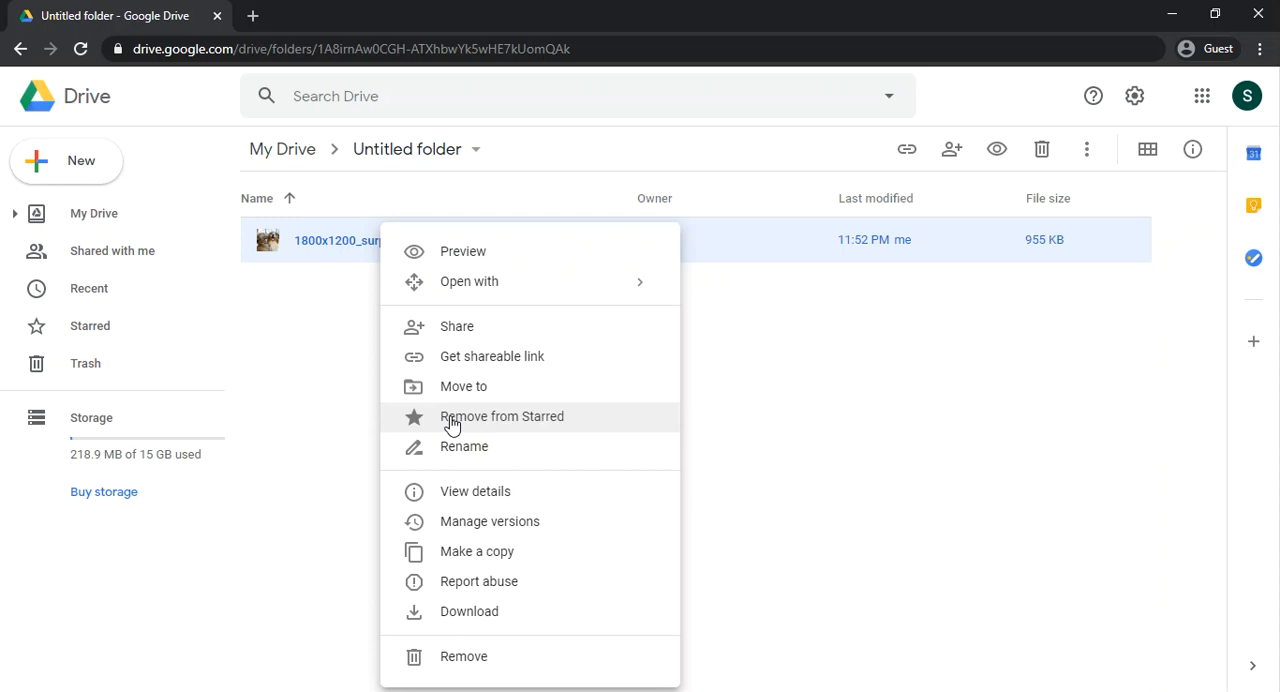
left_click(771, 383)
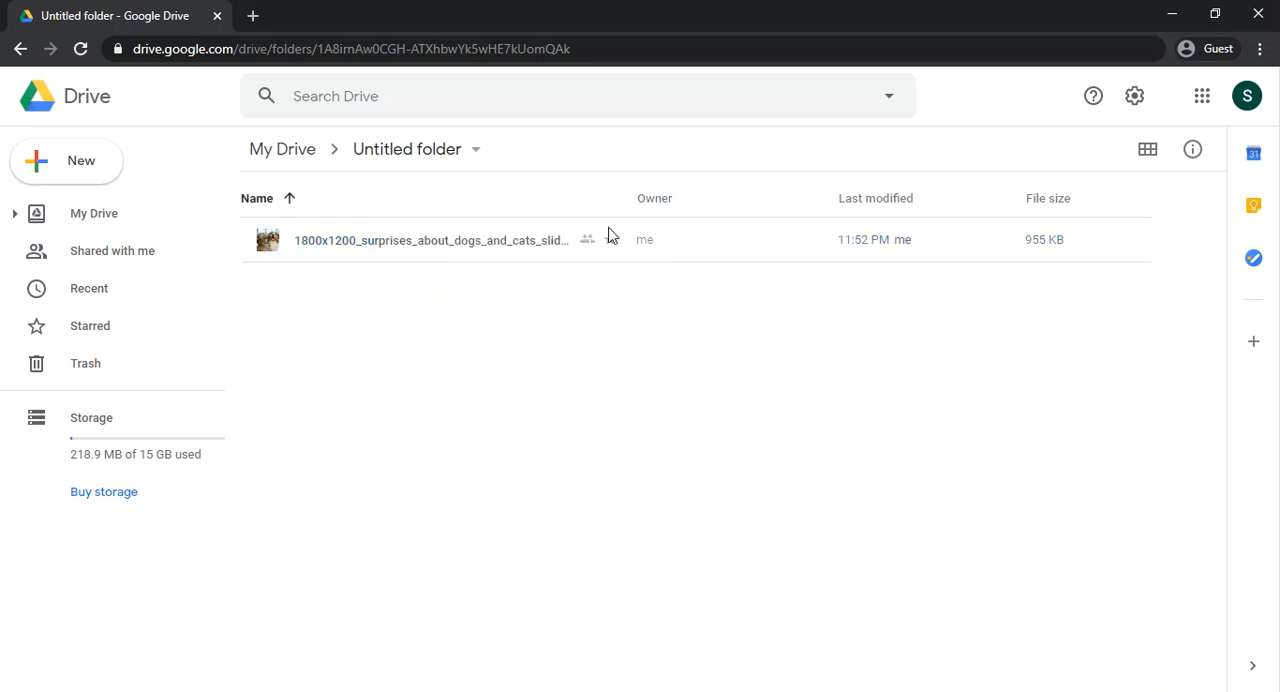
Step: Remove 1800x1200_surprises_about_dogs_and_cats_slideshow.jpg from the Starred files
left_click(90, 340)
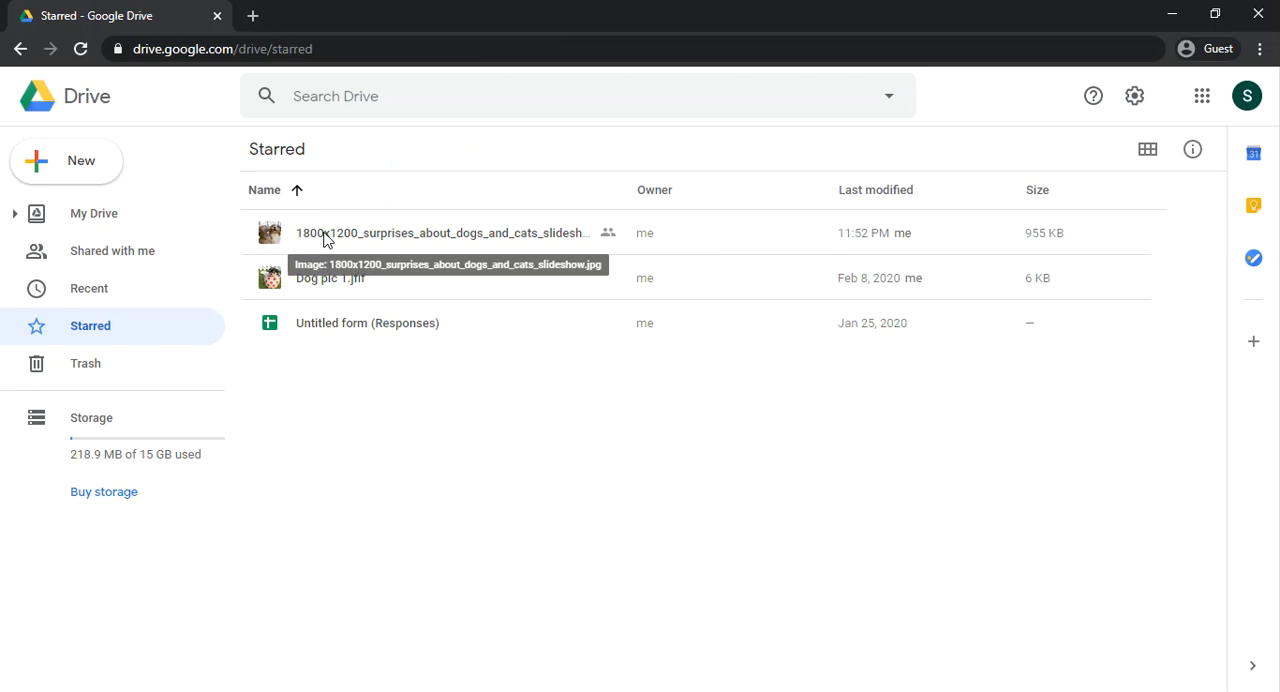
right_click(389, 243)
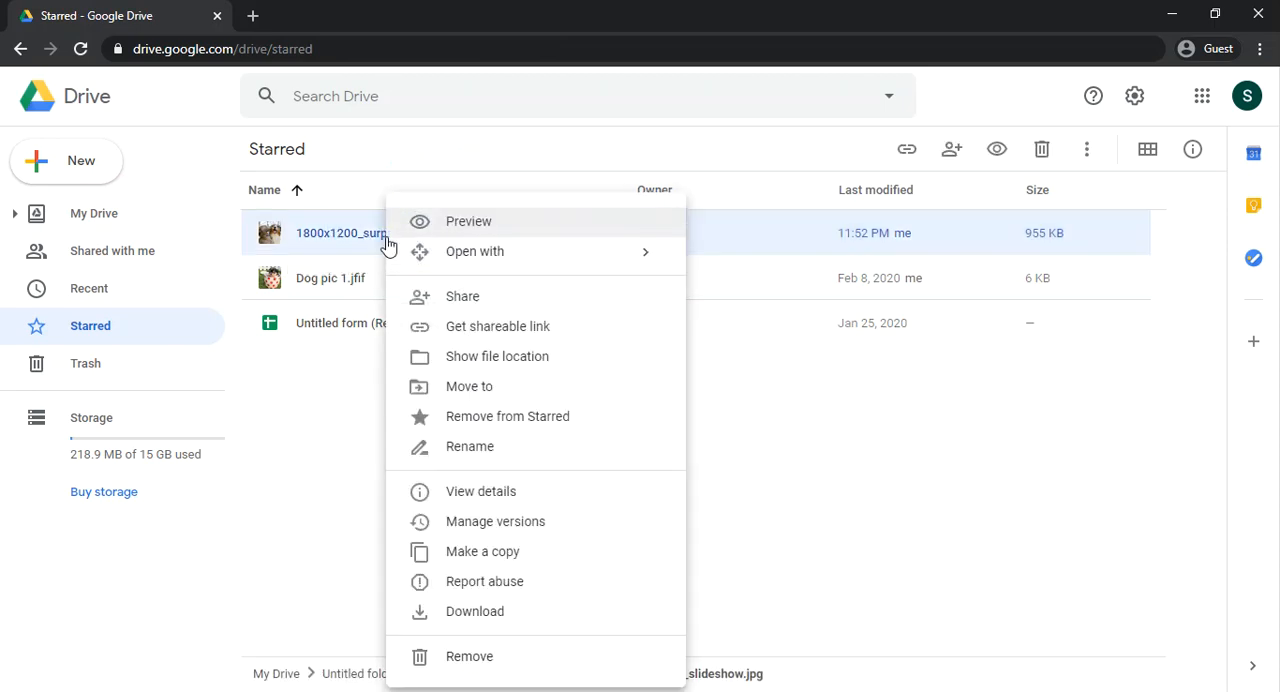
left_click(483, 424)
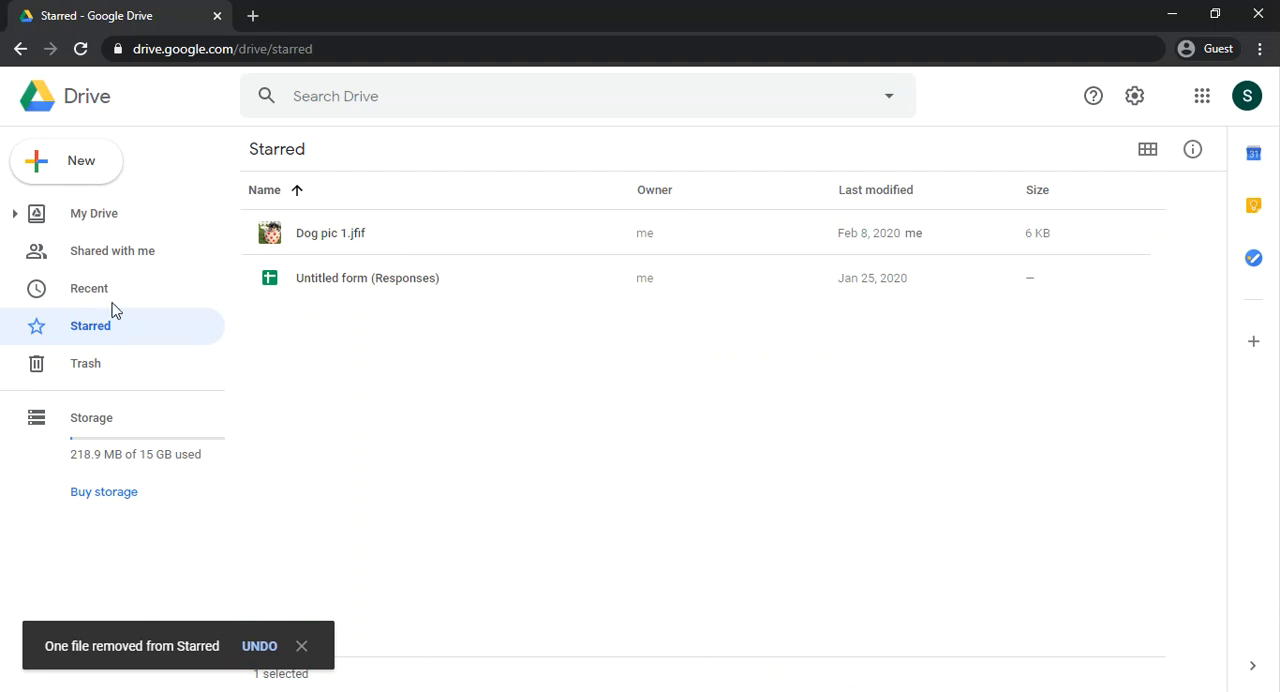
Step: Return to the Untitled folder in My Drive and rename the dogs and cats slideshow image as Dog Picture.jpg
left_click(86, 218)
double_click(323, 486)
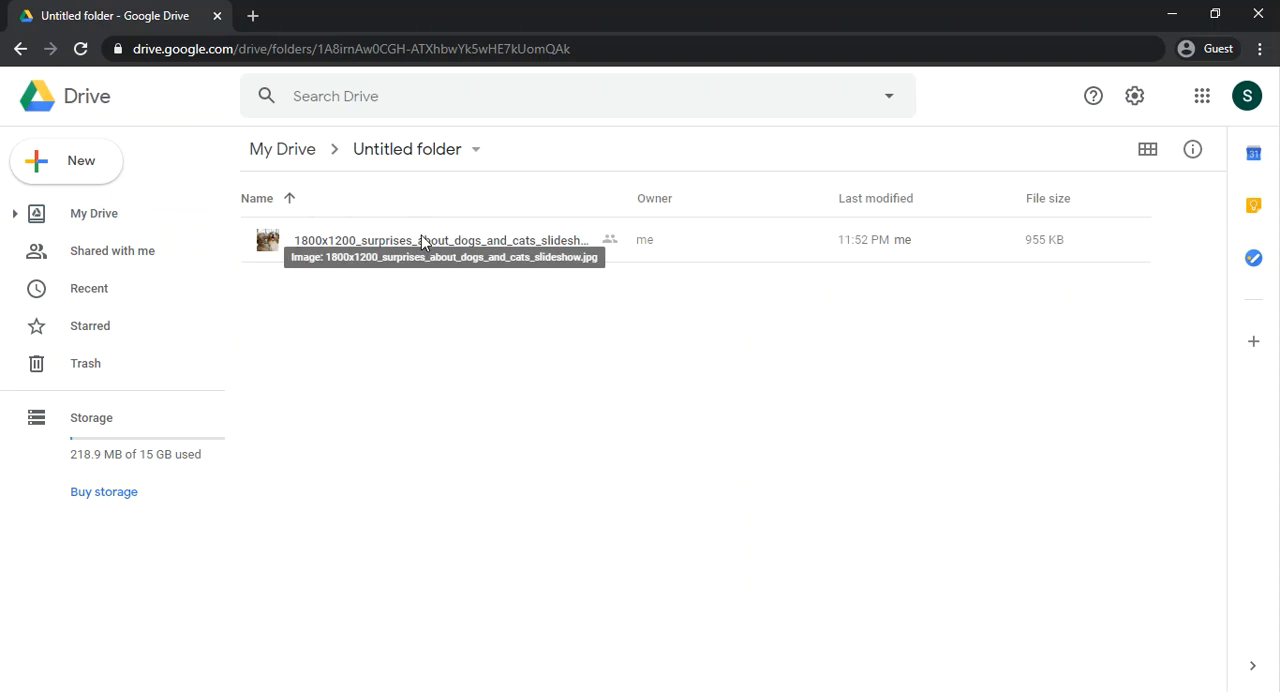
right_click(422, 241)
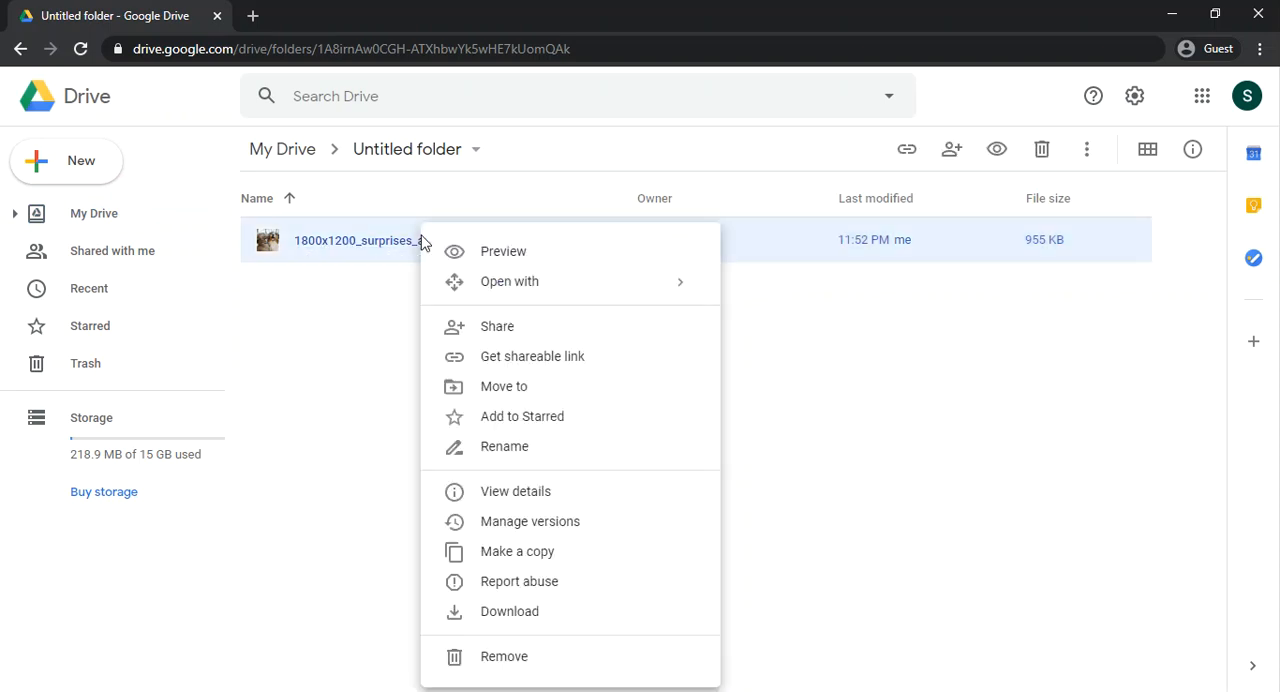
left_click(526, 455)
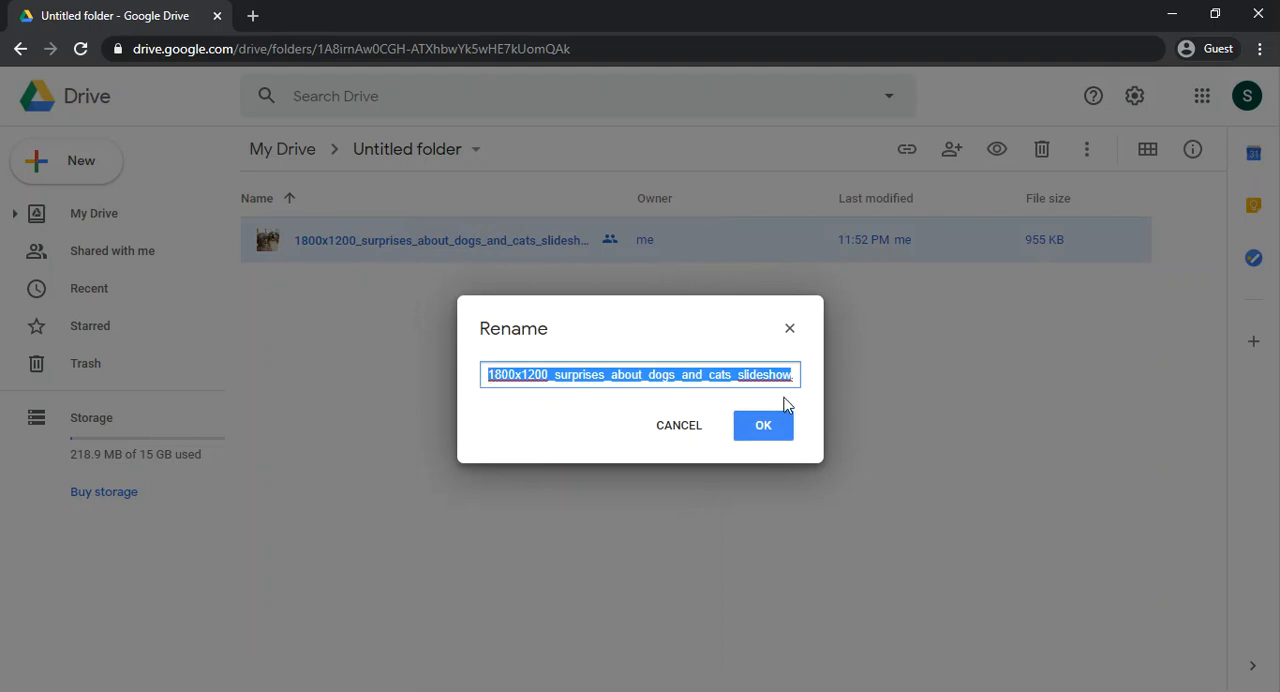
key("BackSpace")
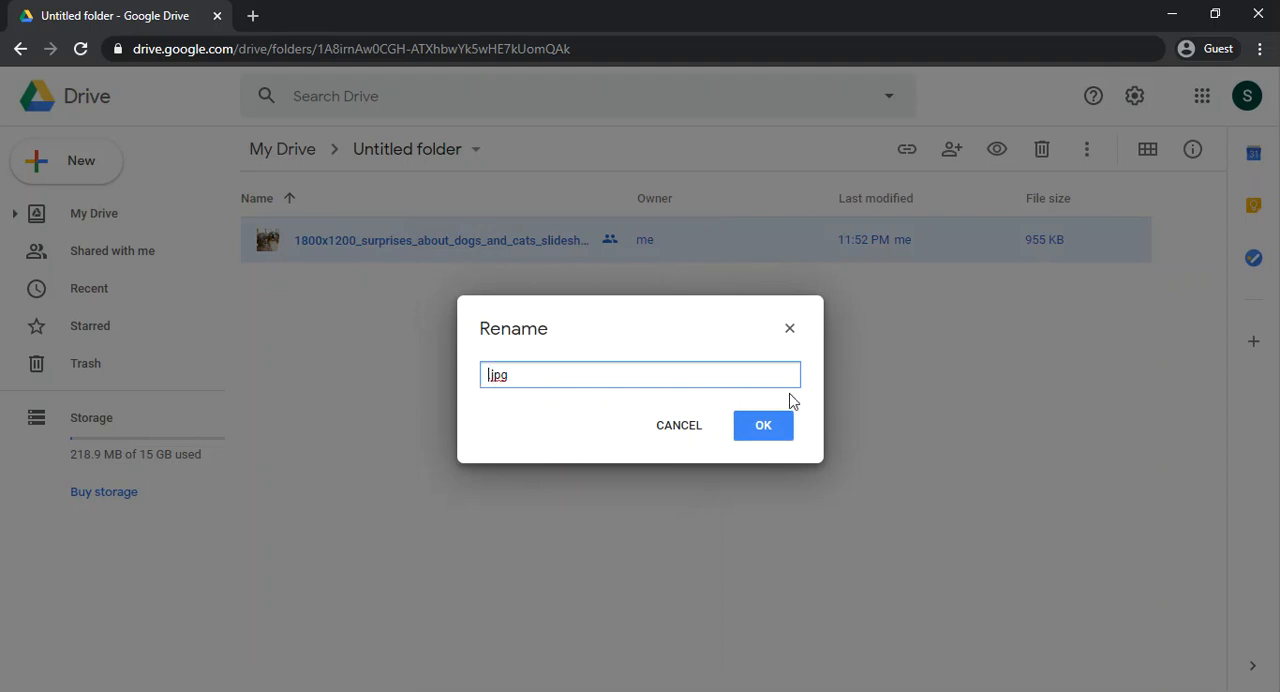
type("Dog zz")
key("BackSpace")
key("BackSpace")
type("Picy")
key("BackSpace")
type("ture")
left_click(765, 427)
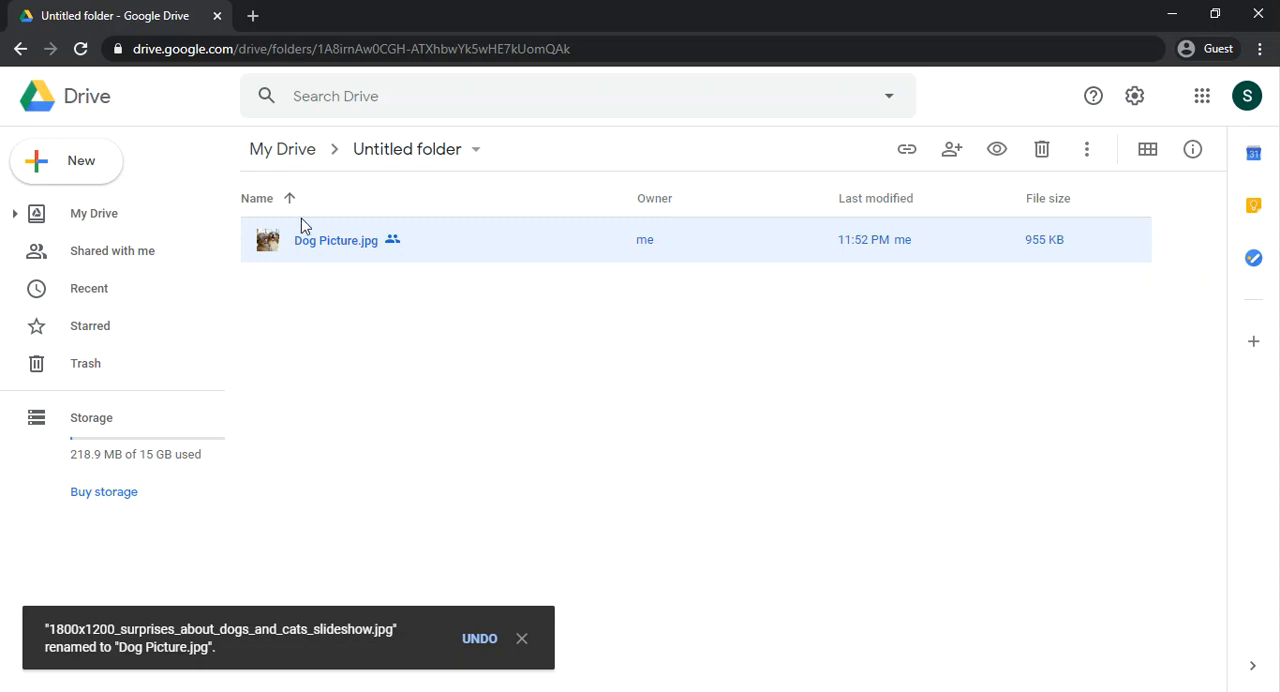
Step: View the details of Dog Picture.jpg and examine its file properties, including type, size, location, owner and dates
right_click(333, 253)
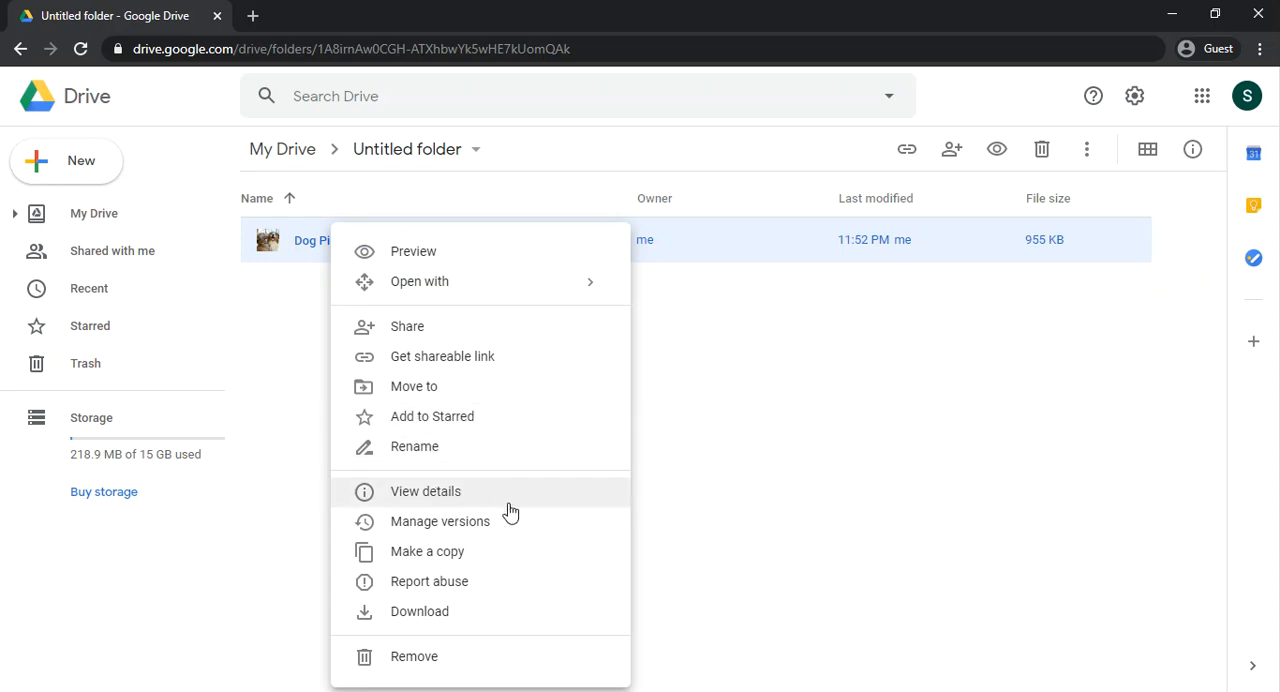
left_click(445, 505)
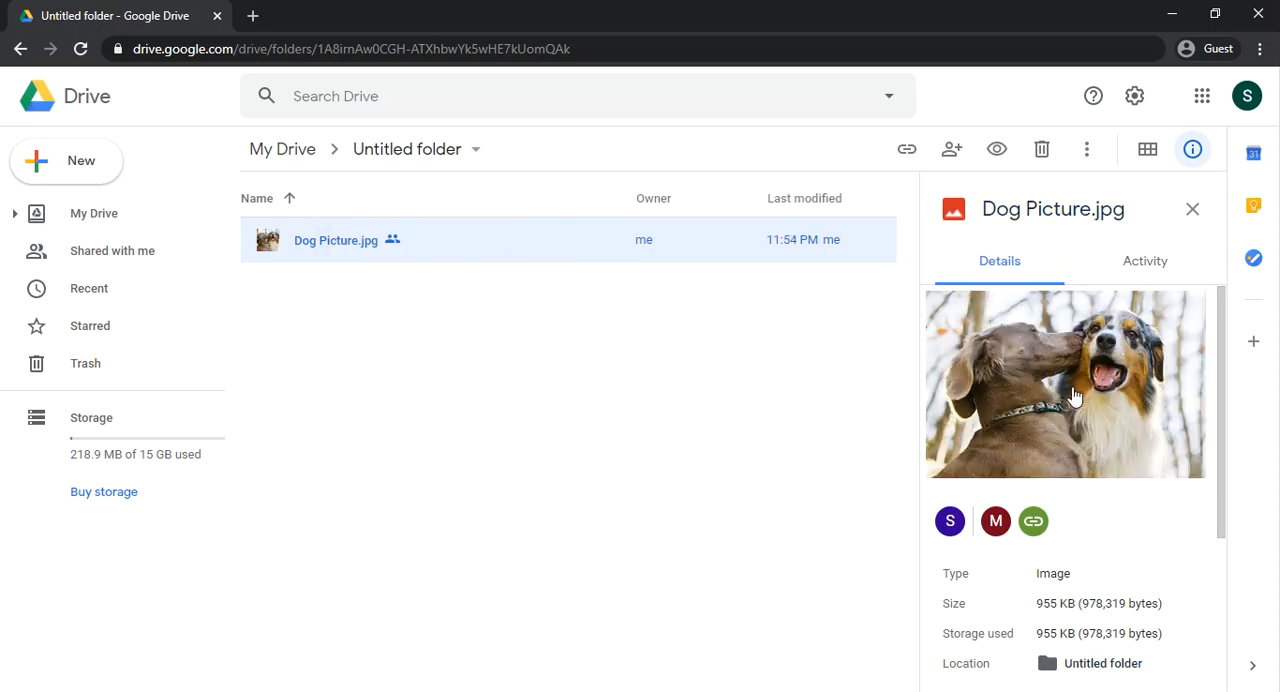
scroll(1074, 395, "down", 1)
scroll(1074, 395, "down", 2)
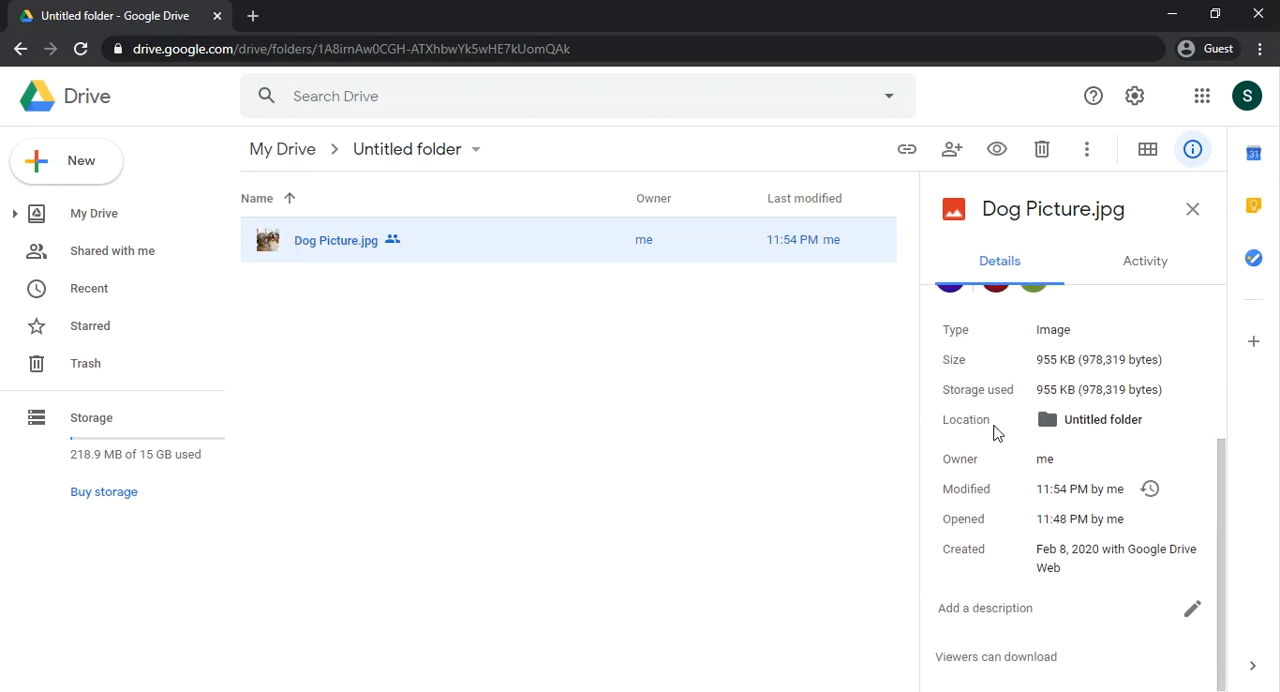
scroll(1024, 364, "up", 3)
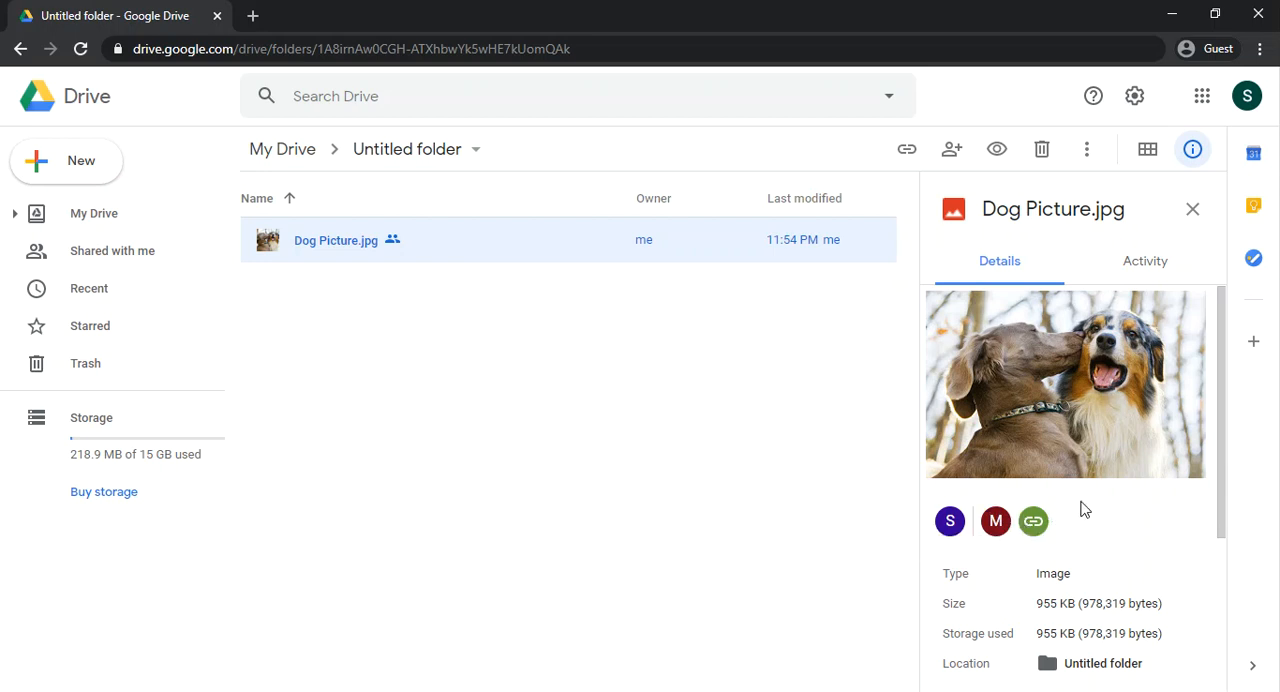
Step: Examine the activity history of Dog Picture.jpg back to its upload, and close the file information
left_click(1131, 276)
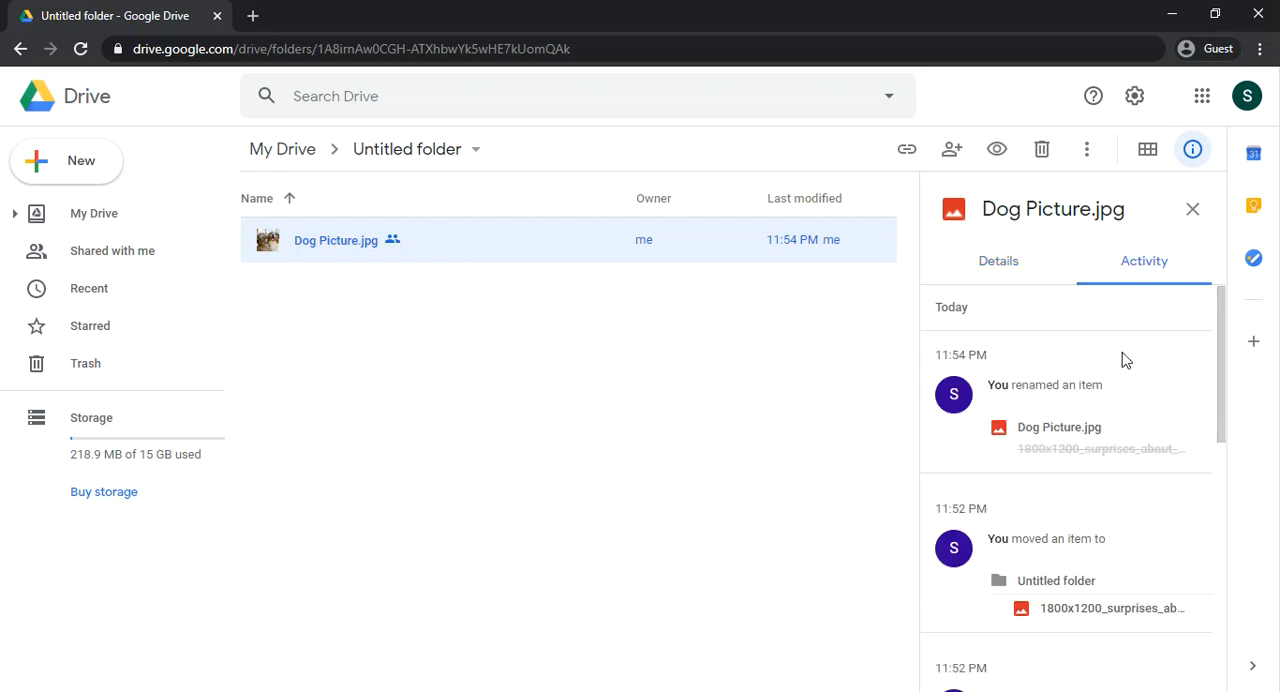
scroll(1122, 362, "down", 3)
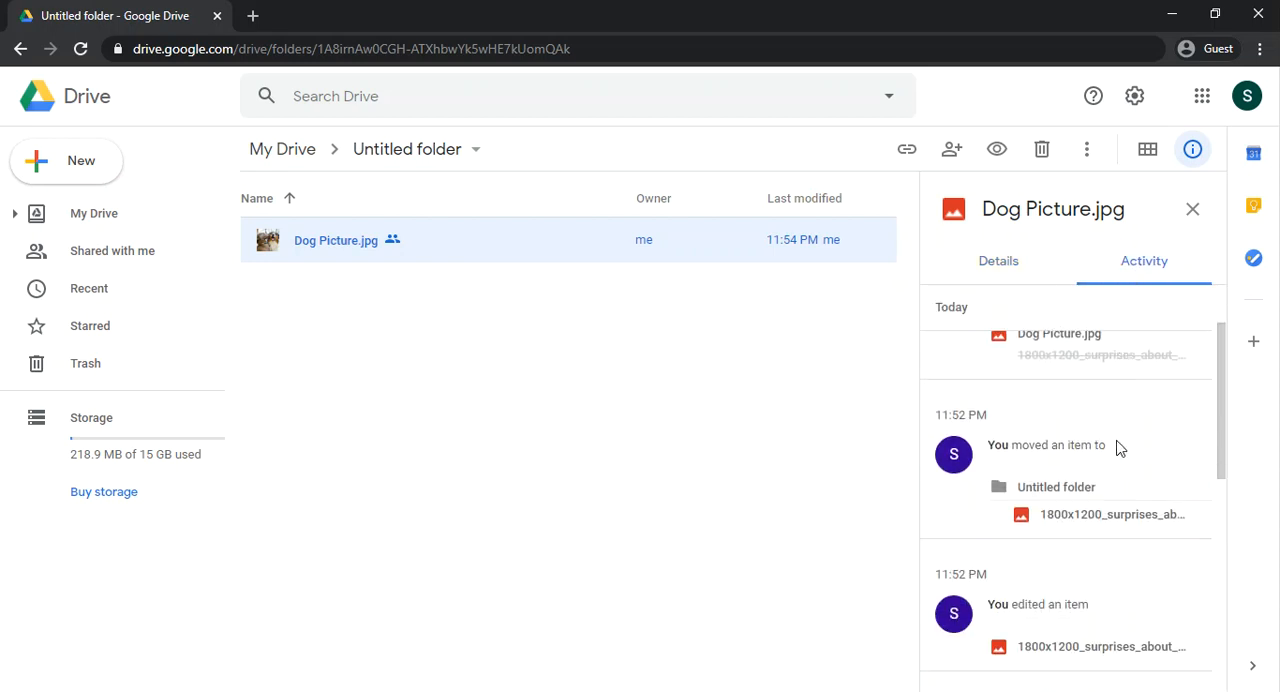
scroll(1122, 456, "down", 3)
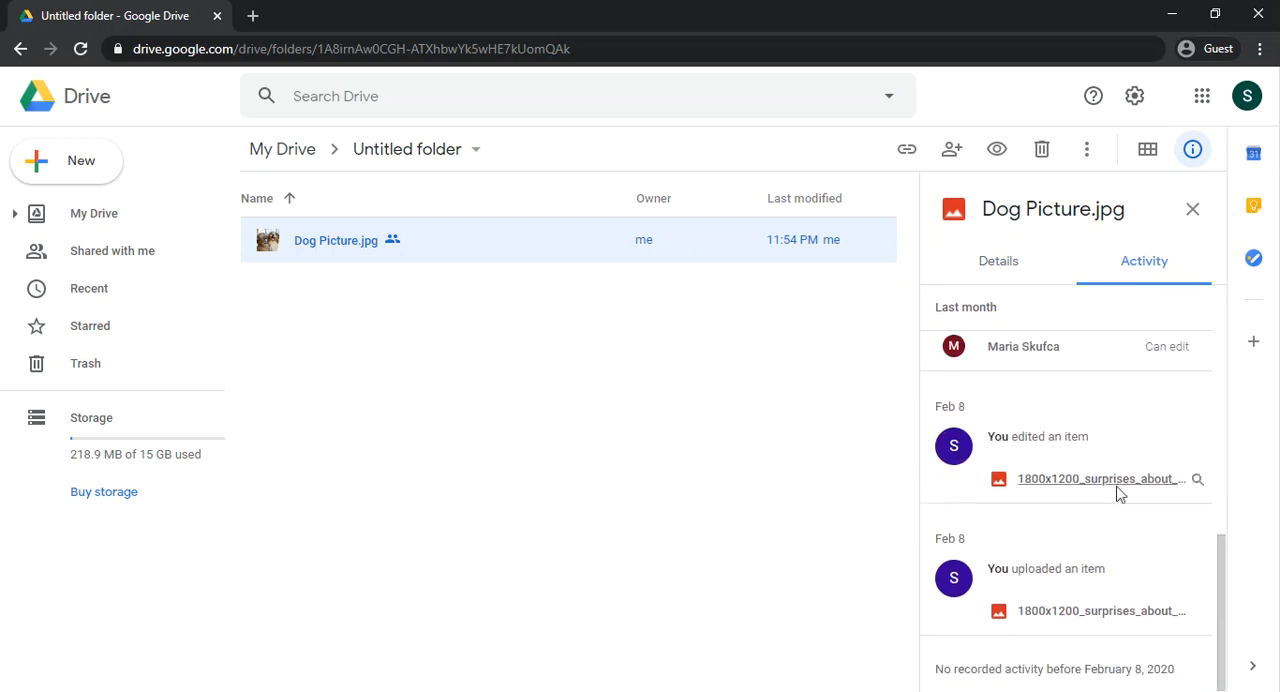
scroll(1117, 571, "up", 6)
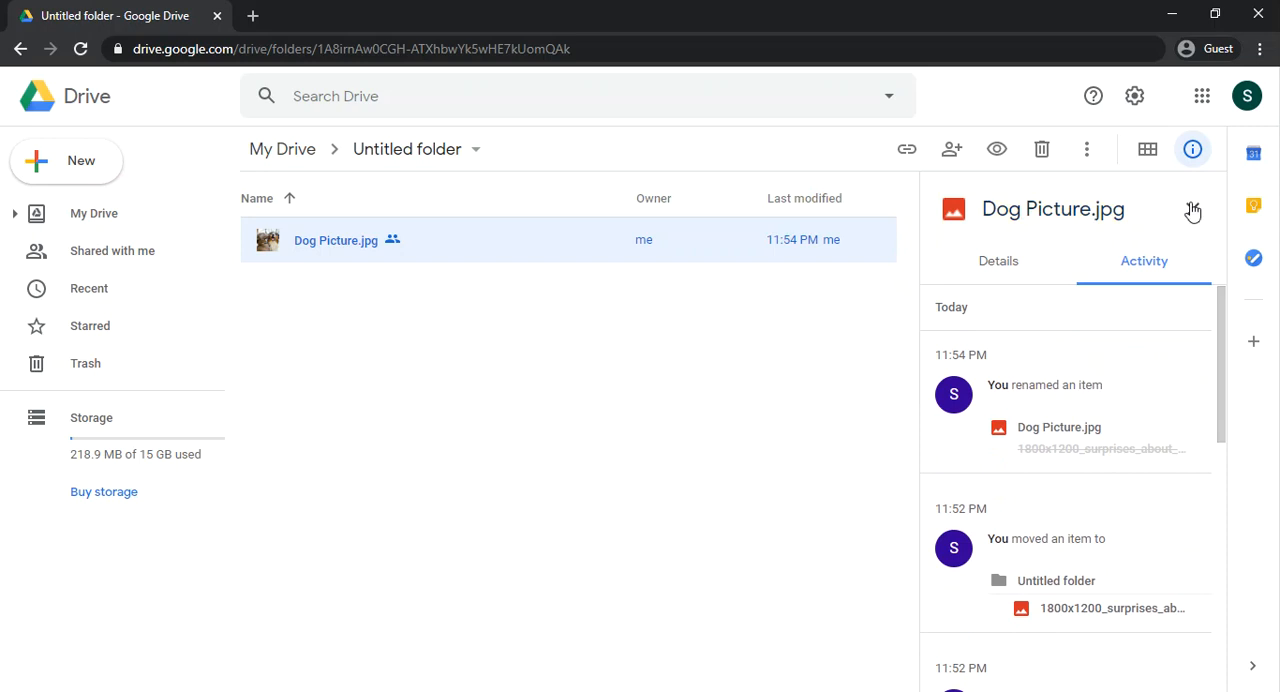
left_click(1192, 209)
Step: Examine the stored versions of Dog Picture.jpg in Manage versions and close the dialog
right_click(490, 250)
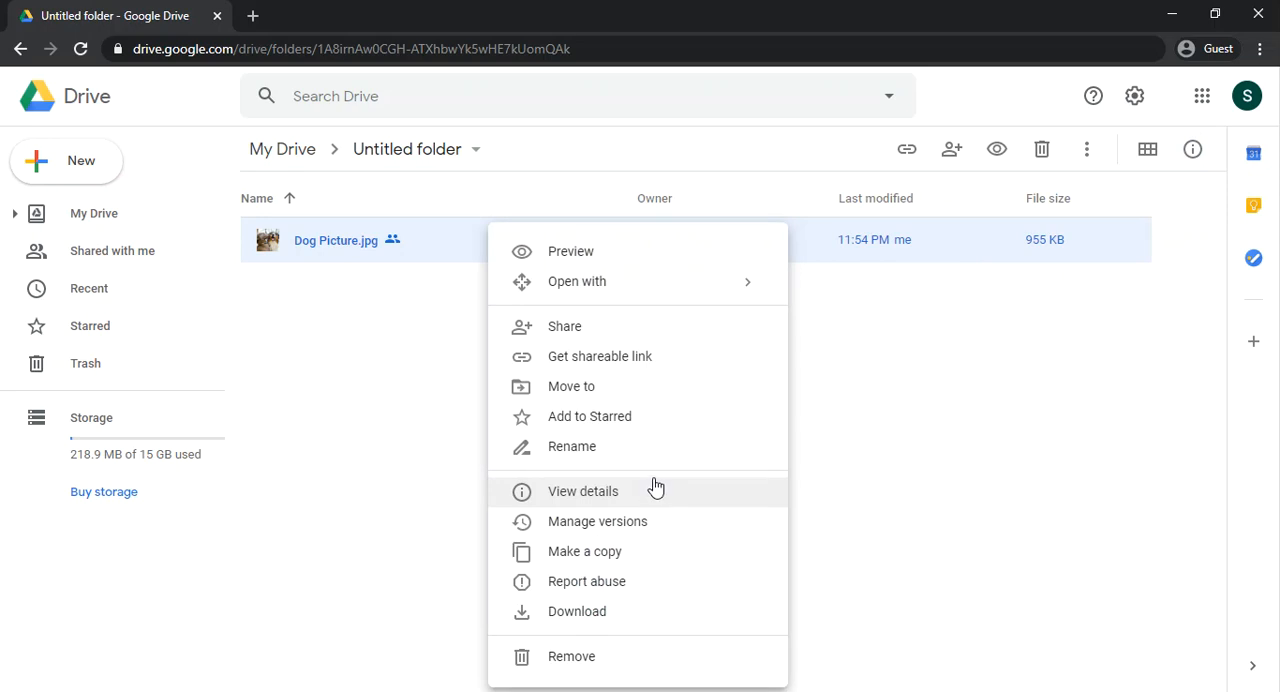
left_click(640, 522)
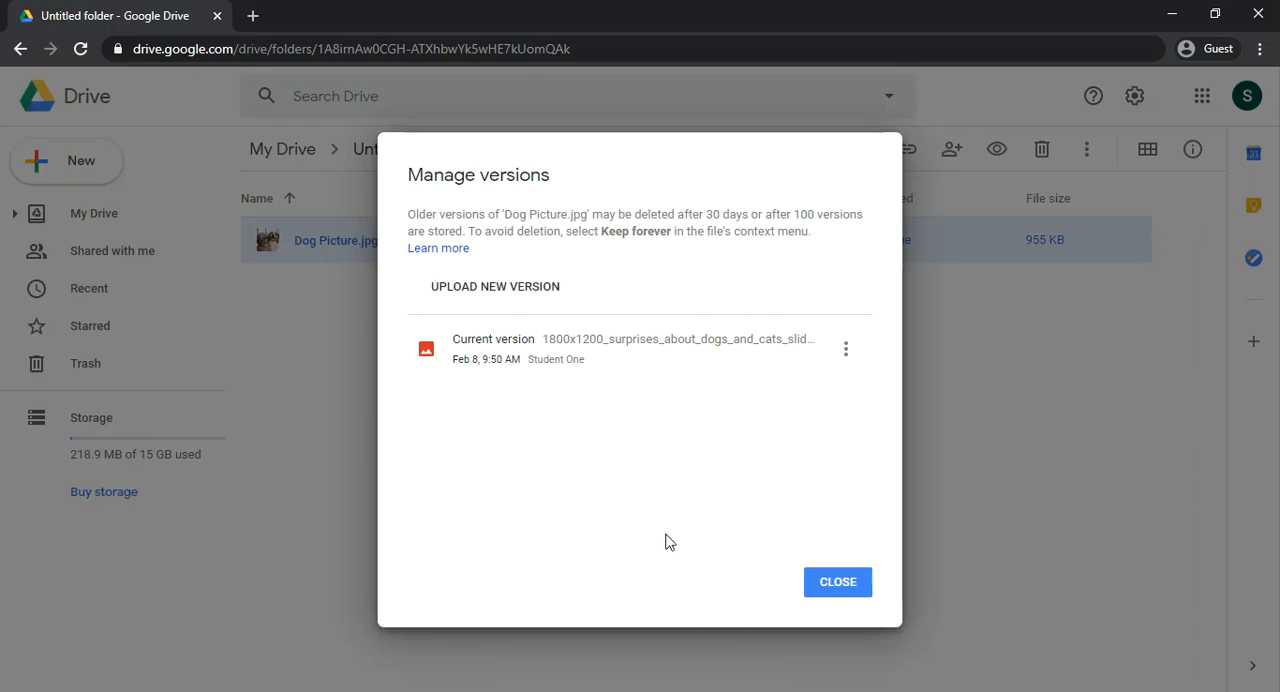
left_click(846, 594)
Step: Make a copy of Dog Picture.jpg in the Untitled folder, preview the copy and return to the folder
right_click(348, 237)
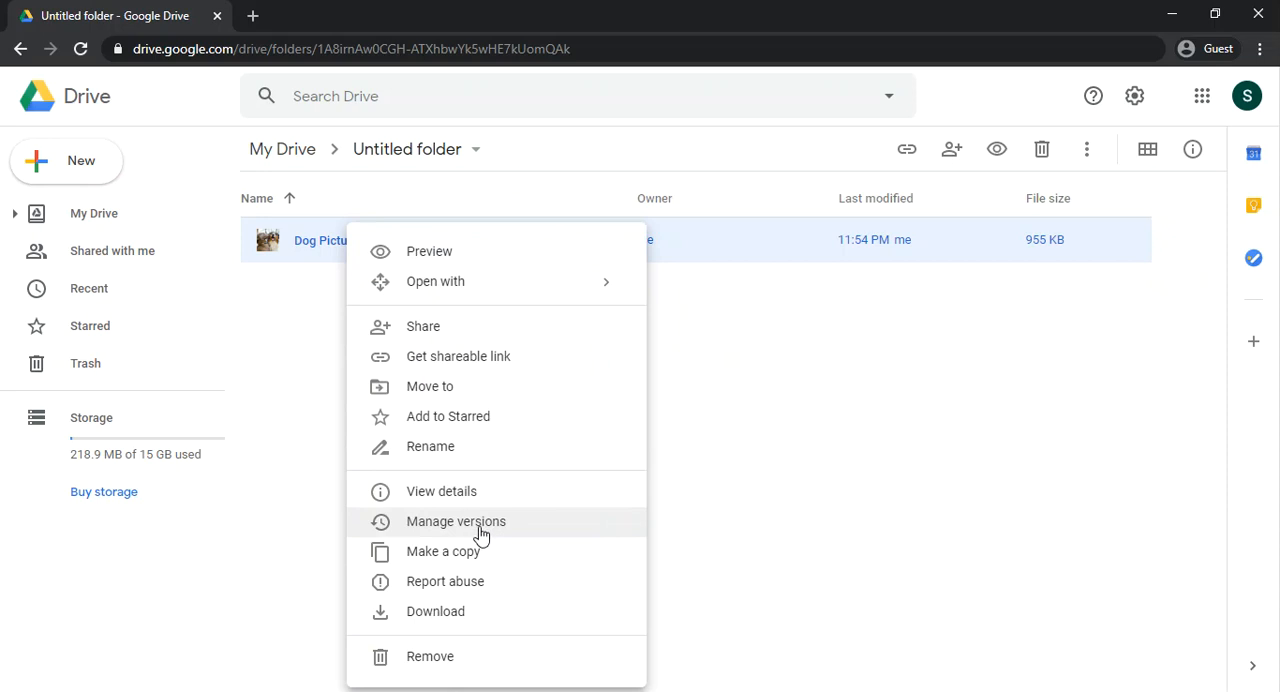
left_click(727, 452)
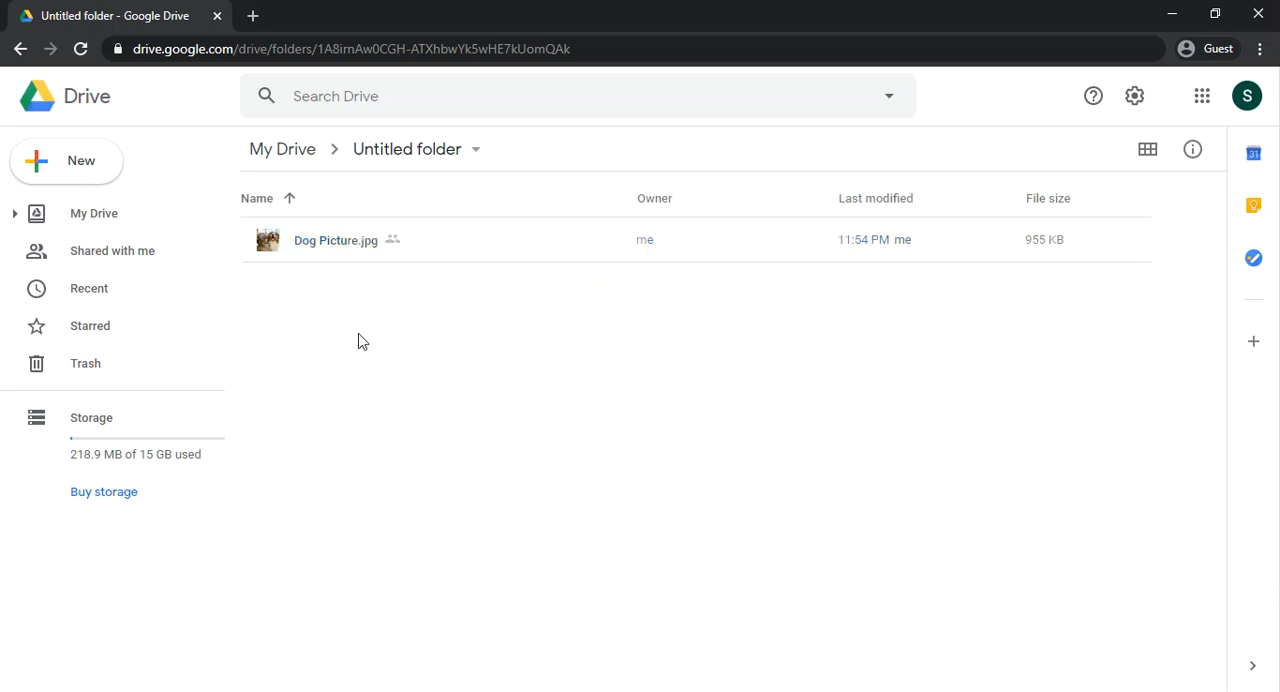
right_click(323, 249)
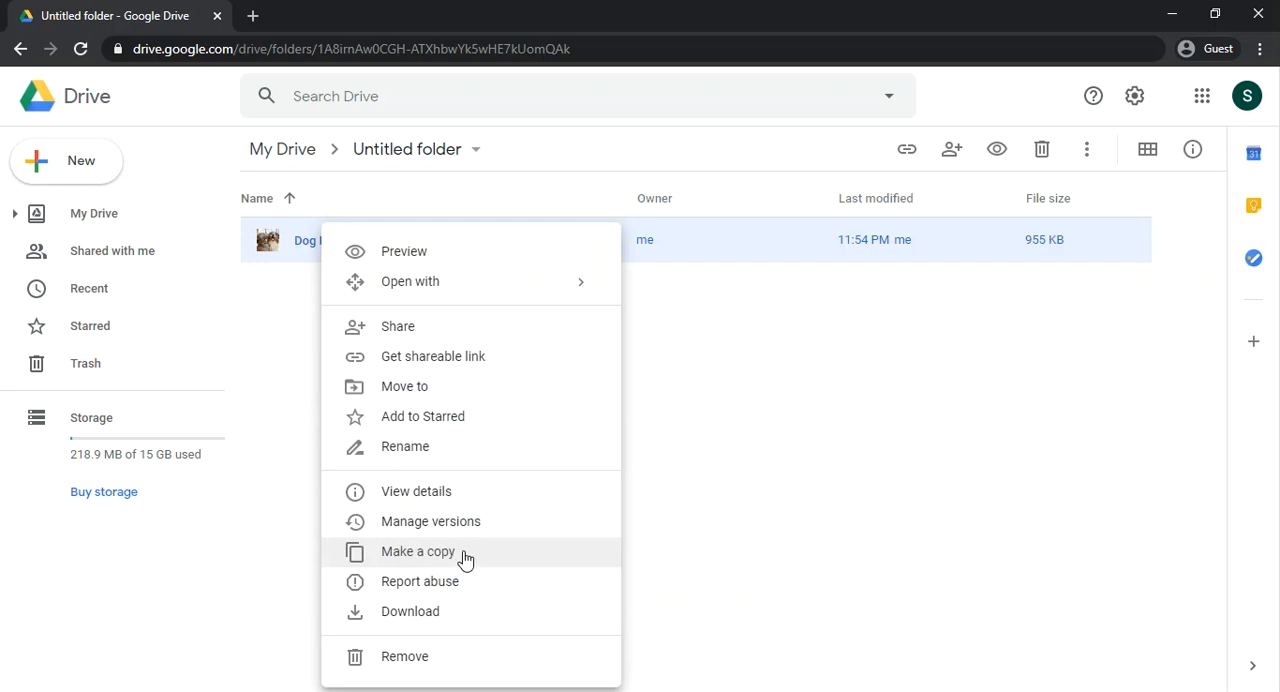
left_click(465, 559)
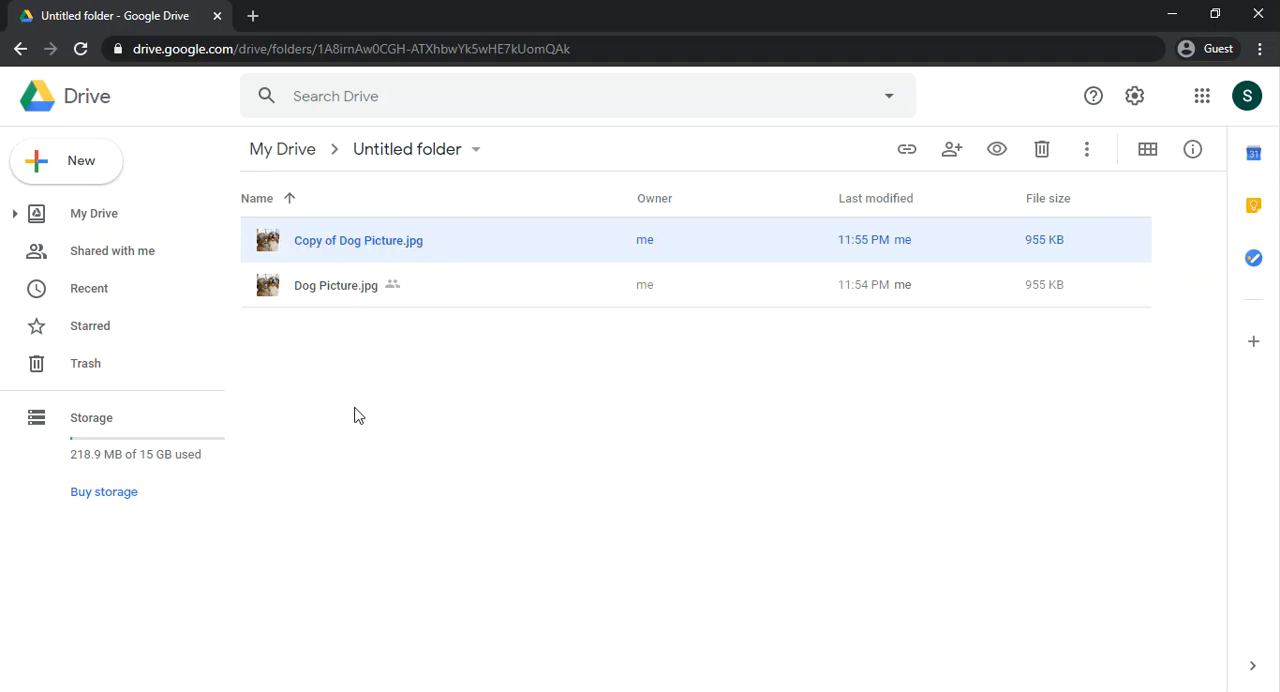
double_click(346, 252)
left_click(45, 92)
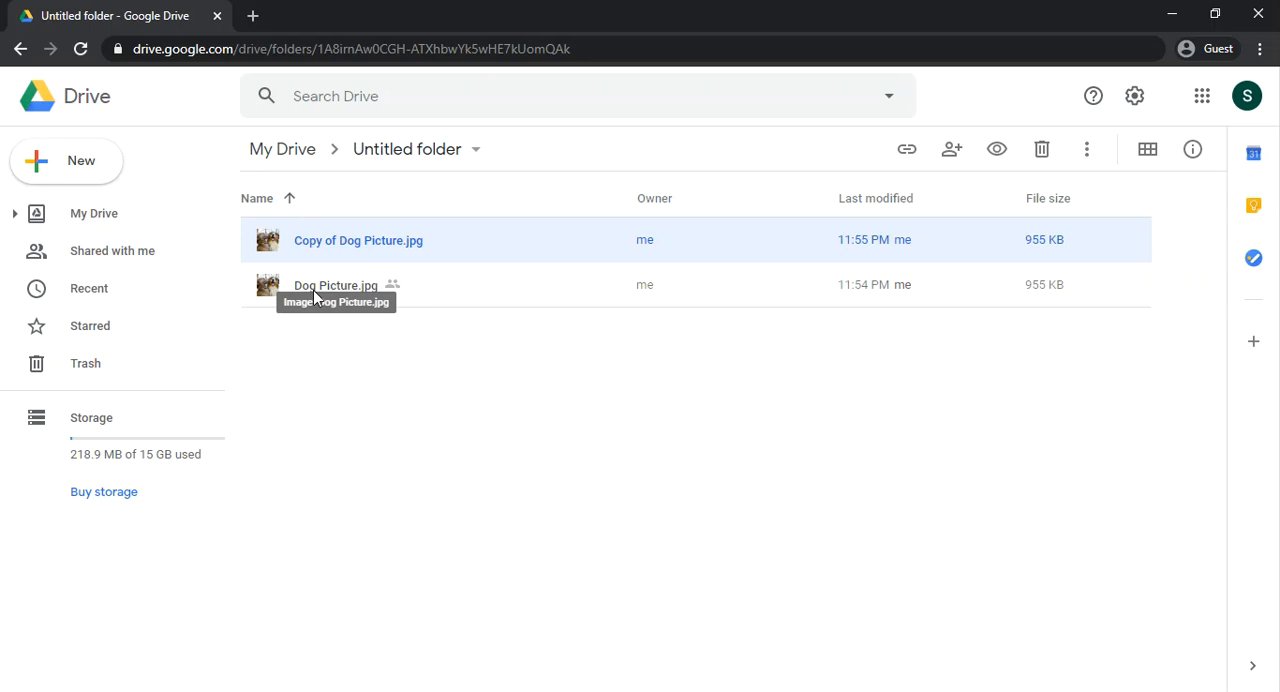
Step: Open the abuse report form for Dog Picture.jpg and examine the listed types of policy violation
left_click(313, 290)
right_click(313, 290)
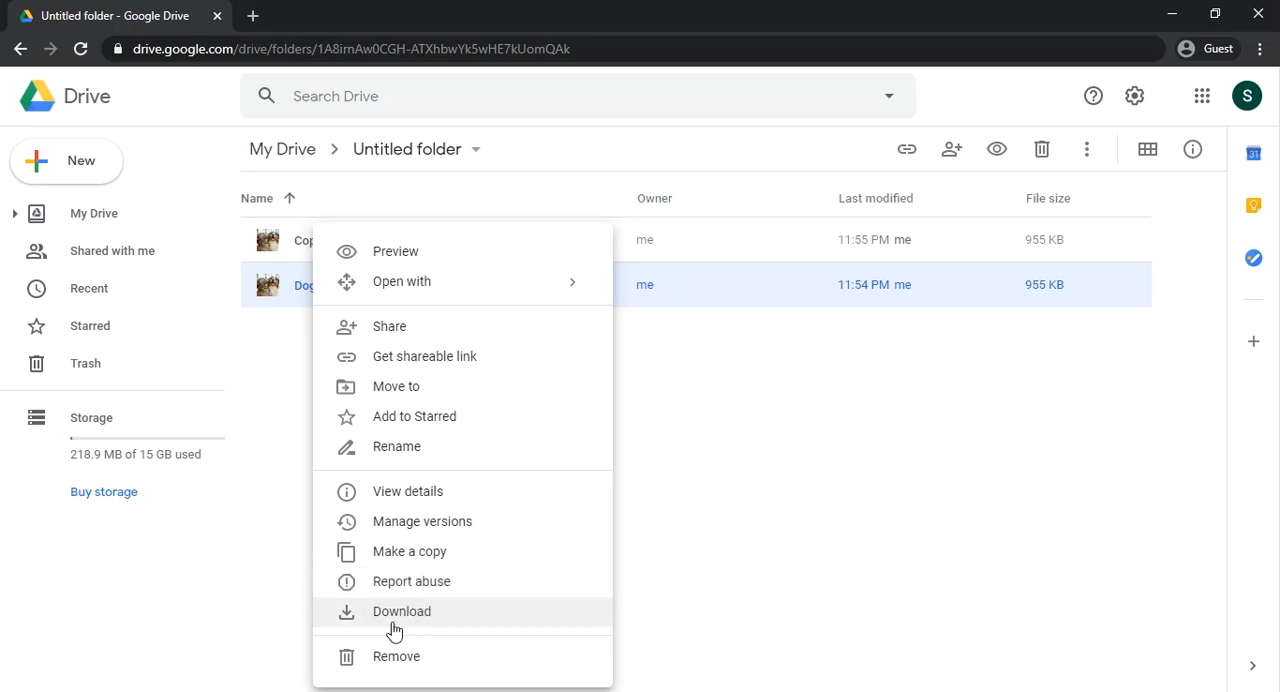
left_click(403, 581)
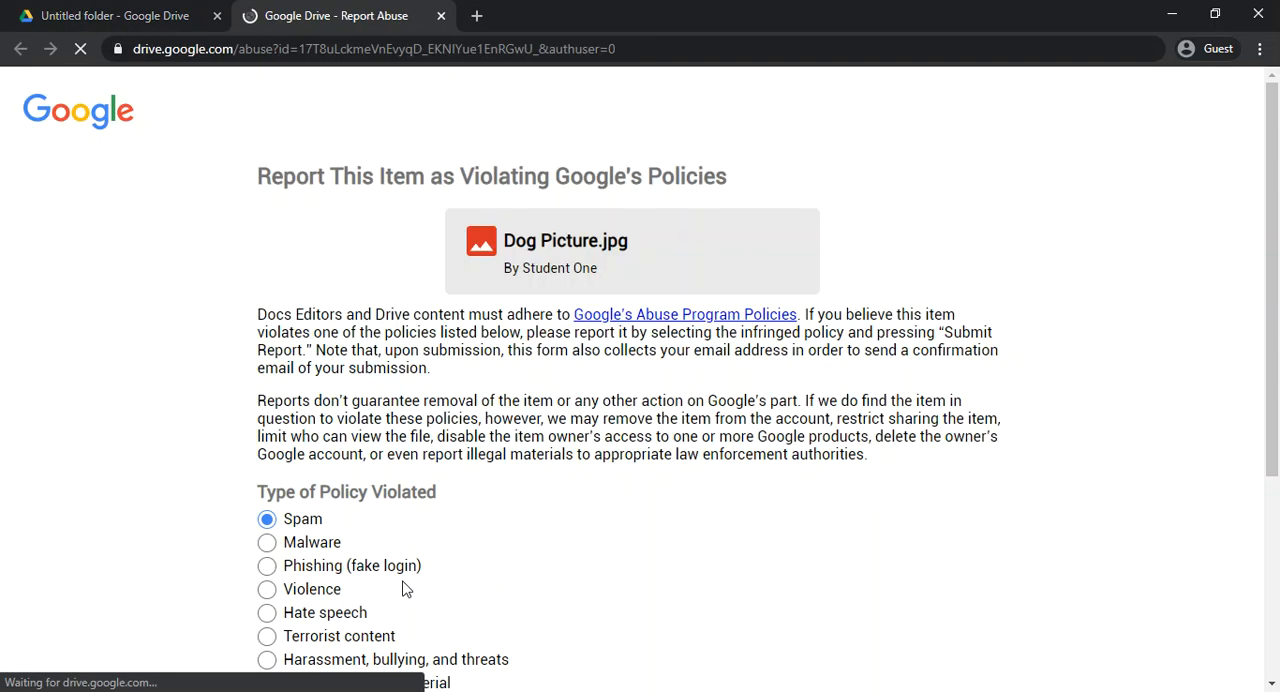
scroll(363, 420, "down", 1)
scroll(365, 427, "down", 1)
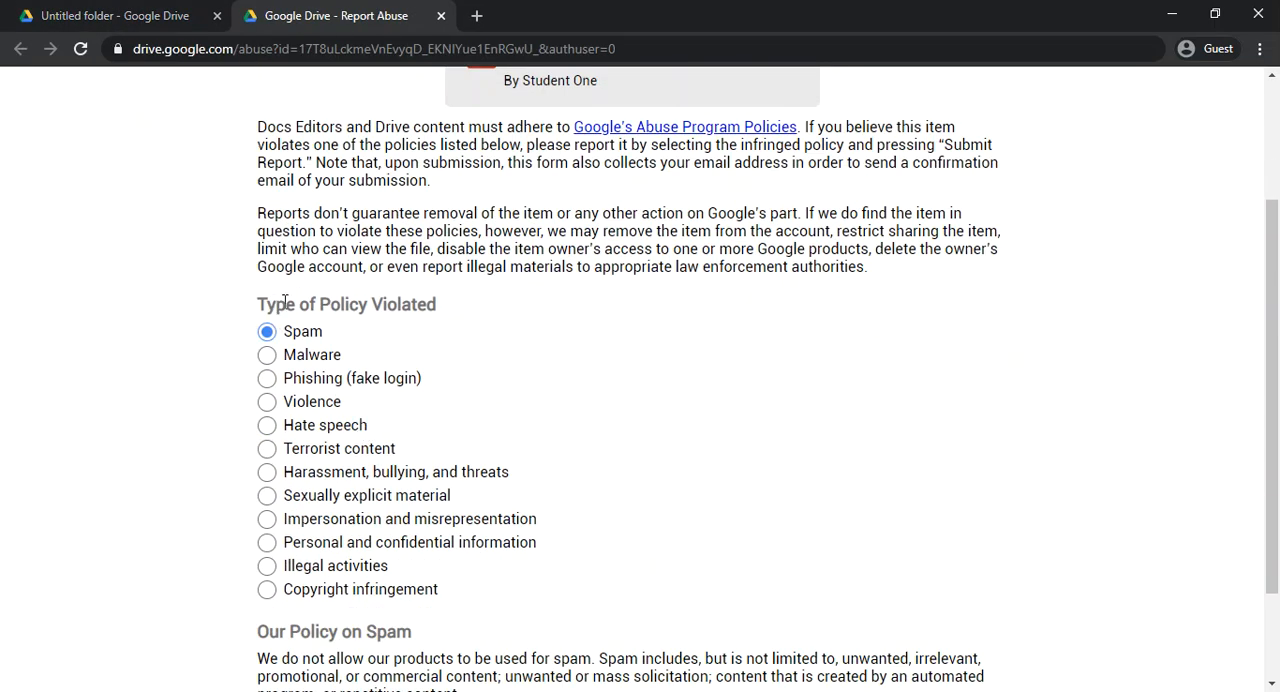
left_click_drag(277, 304, 570, 550)
left_click(600, 506)
scroll(553, 520, "down", 1)
scroll(553, 520, "down", 1)
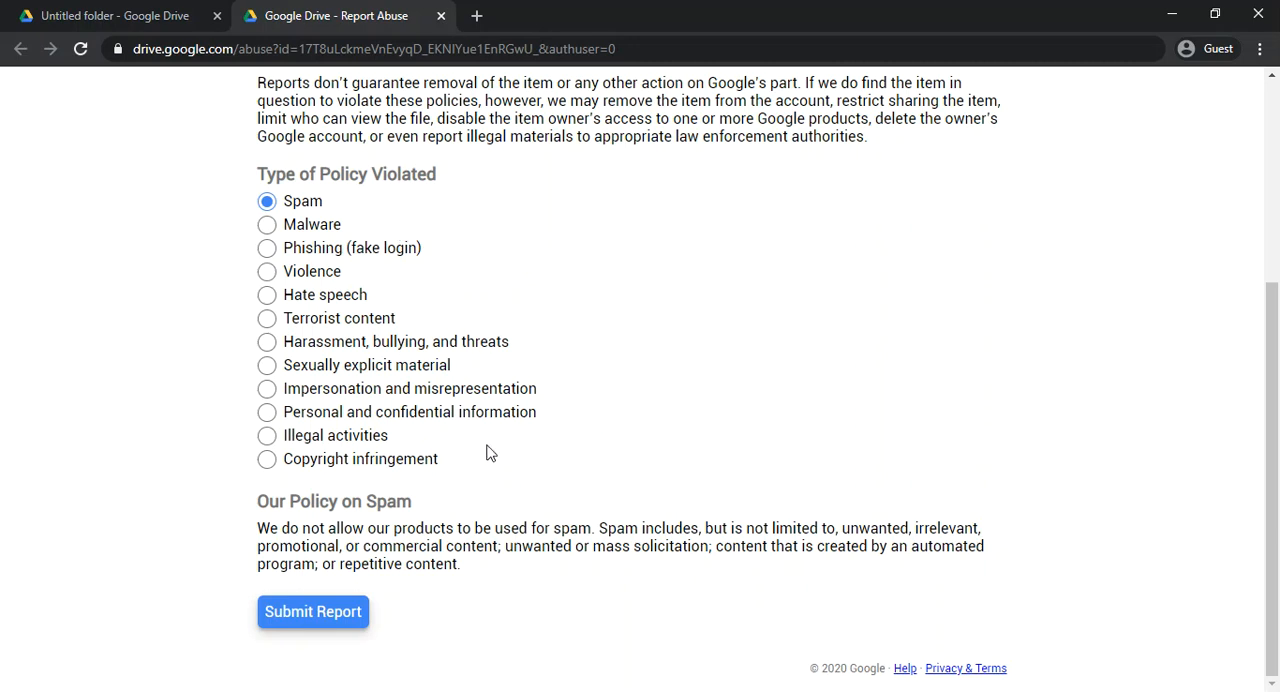
scroll(518, 343, "up", 1)
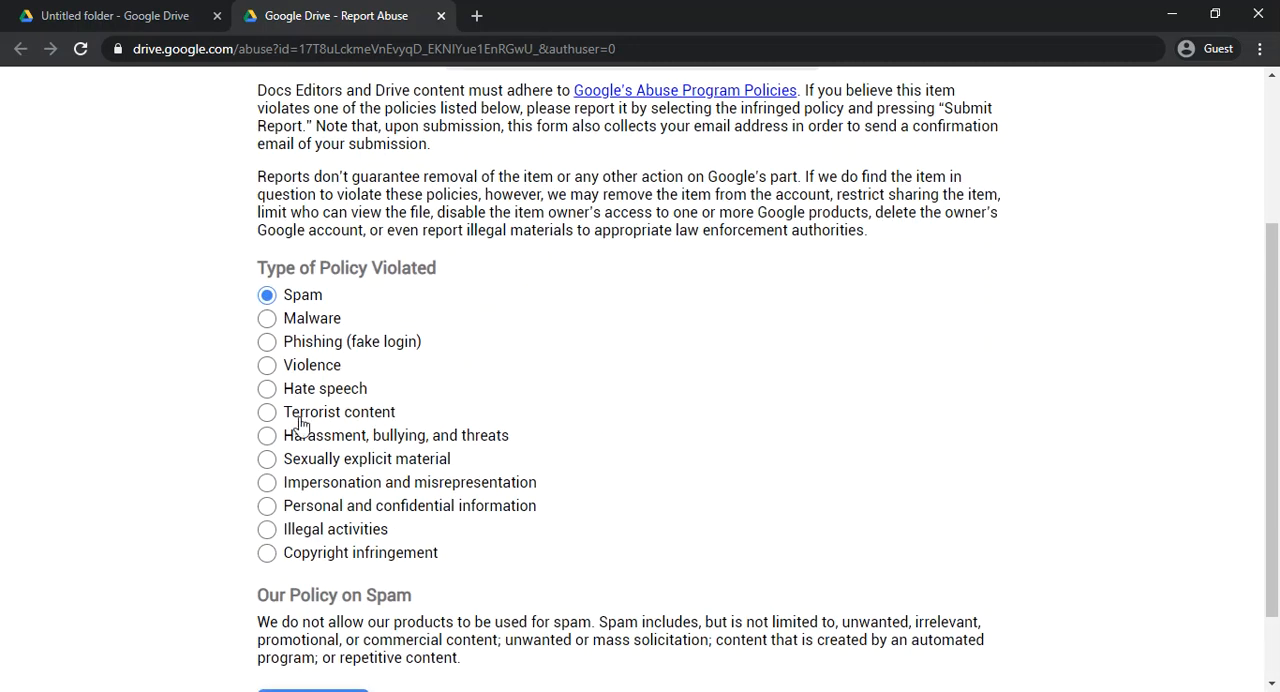
scroll(334, 420, "down", 1)
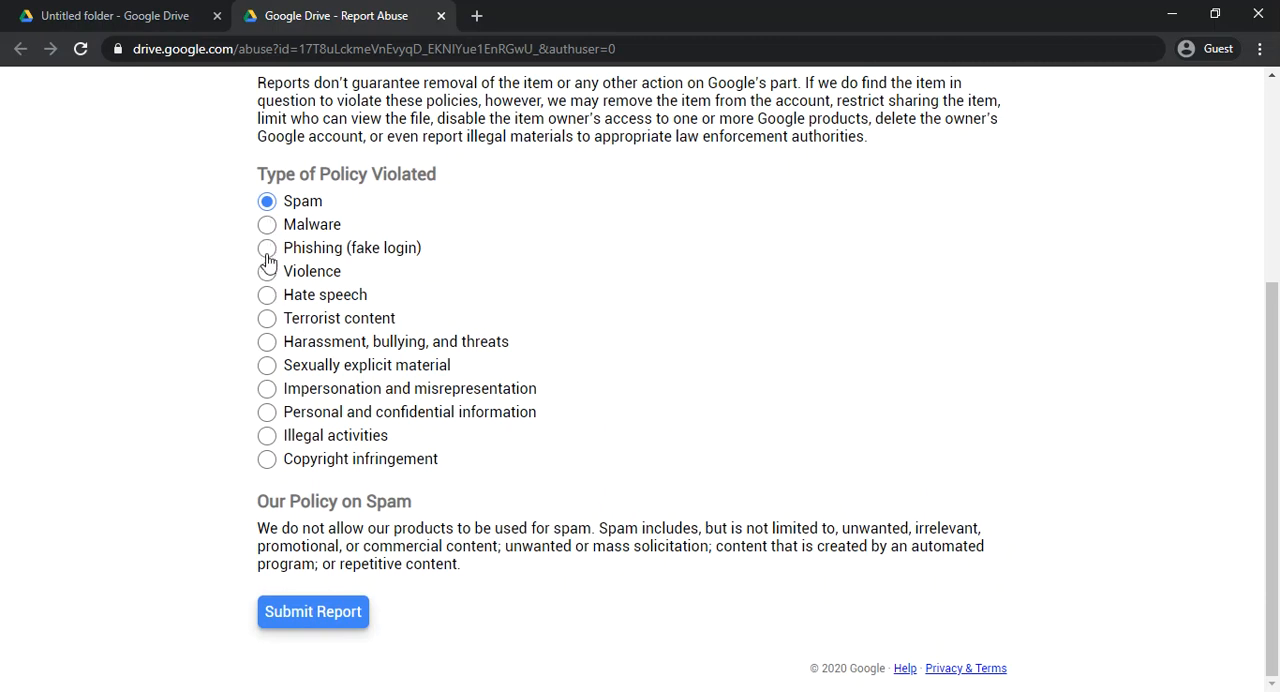
Step: Display the policy for Terrorist content in the abuse report form, and close the form without submitting it
left_click(266, 250)
left_click(268, 340)
scroll(366, 443, "down", 1)
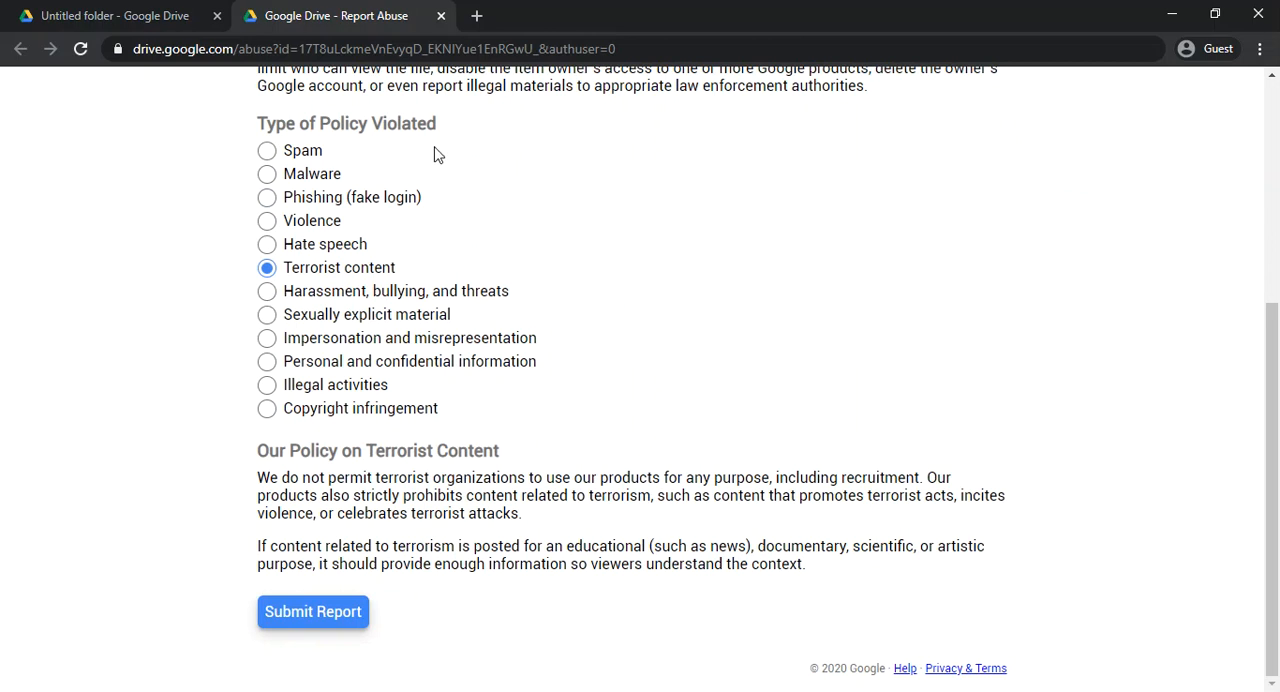
scroll(403, 151, "up", 1)
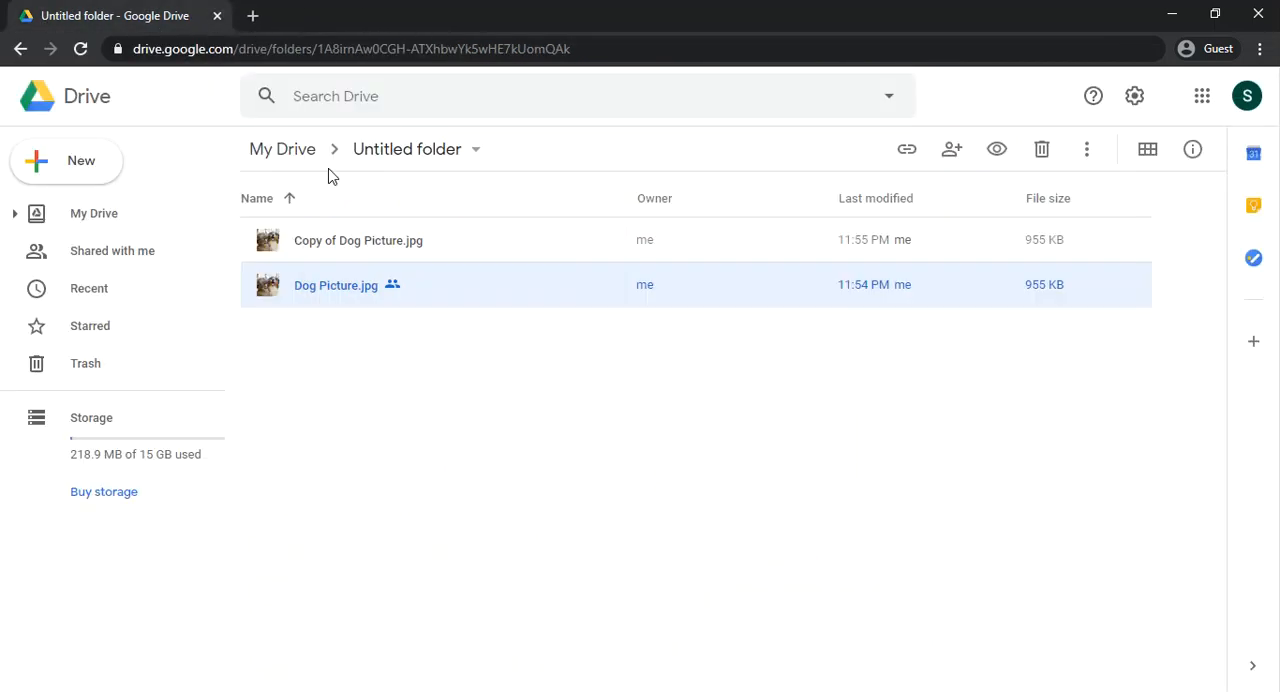
Step: Review the file options offered for Dog Picture.jpg and Copy of Dog Picture.jpg, and leave the copy selected
right_click(324, 288)
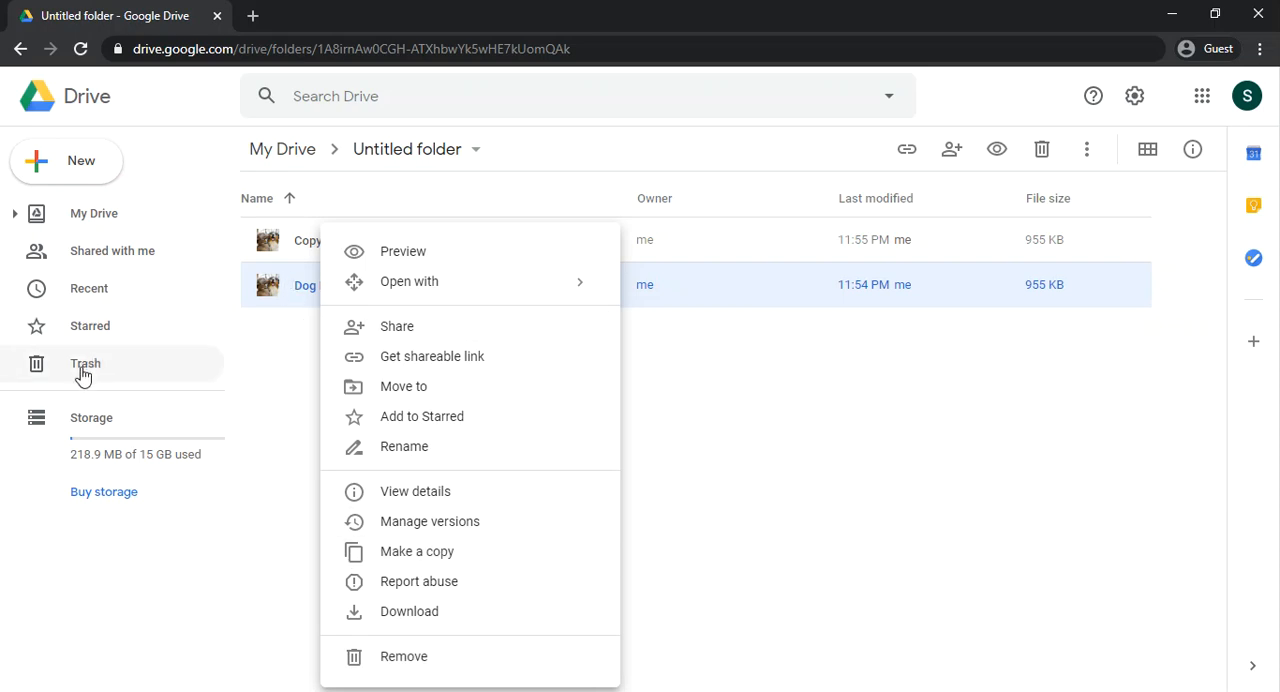
left_click(882, 451)
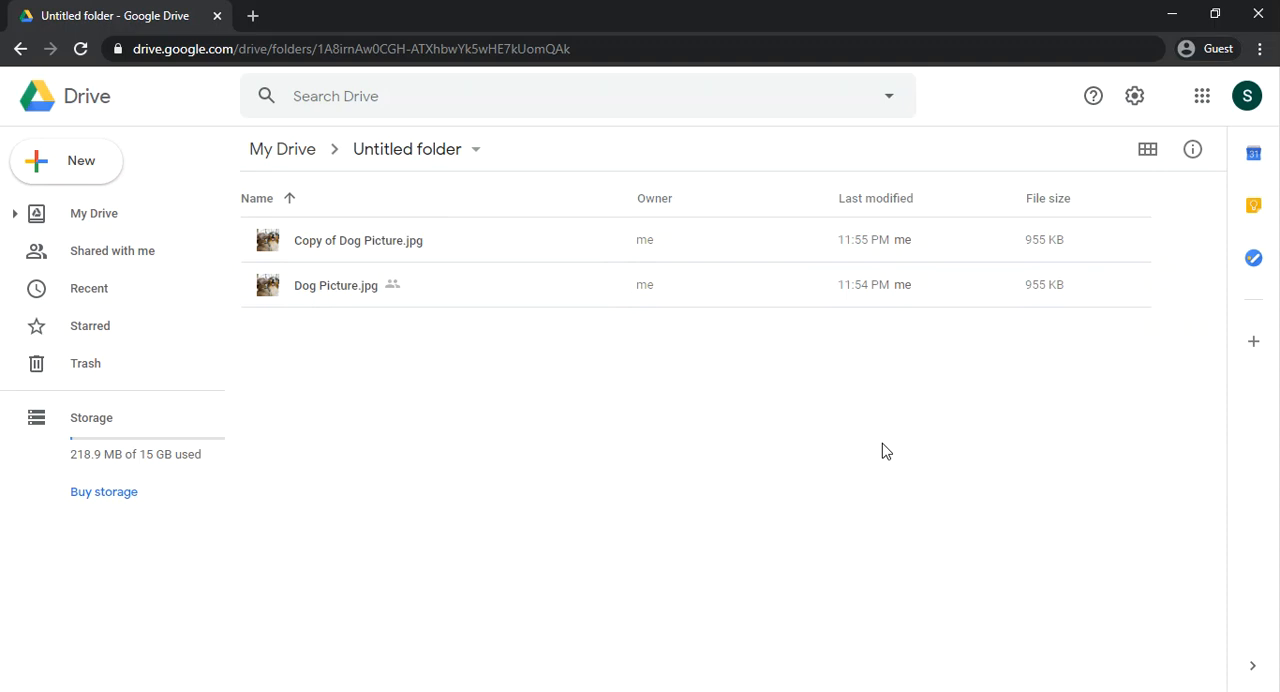
left_click(360, 251)
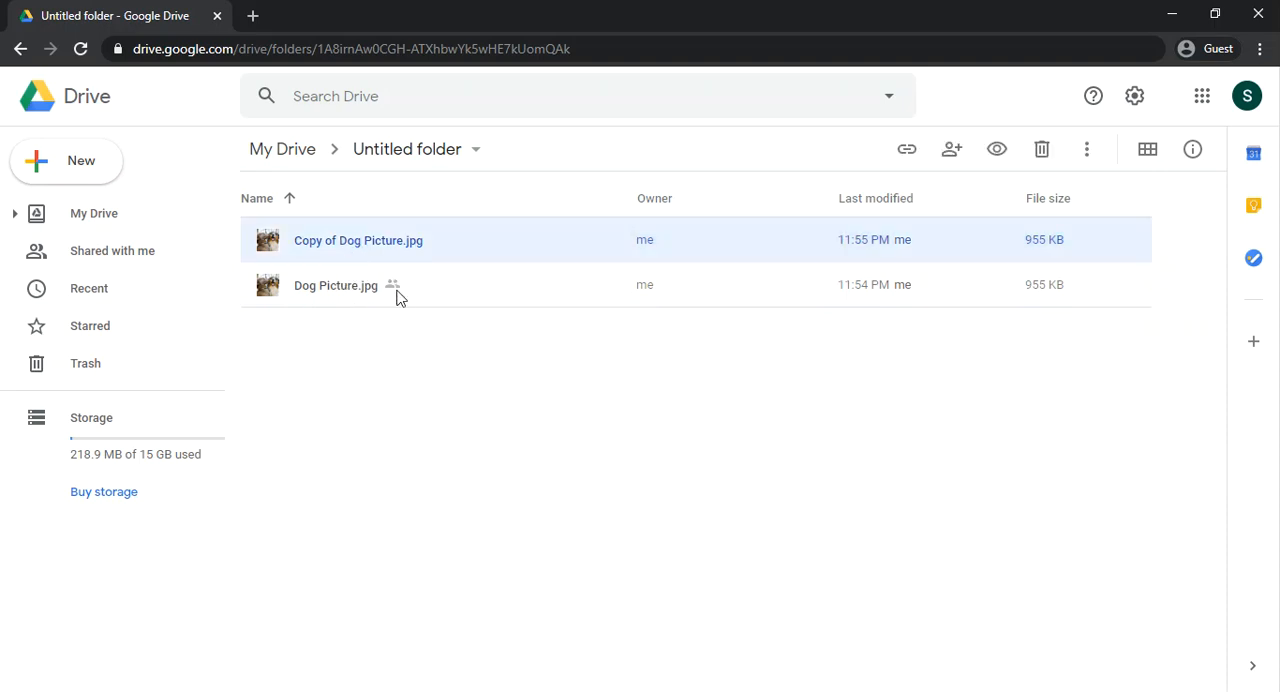
right_click(345, 247)
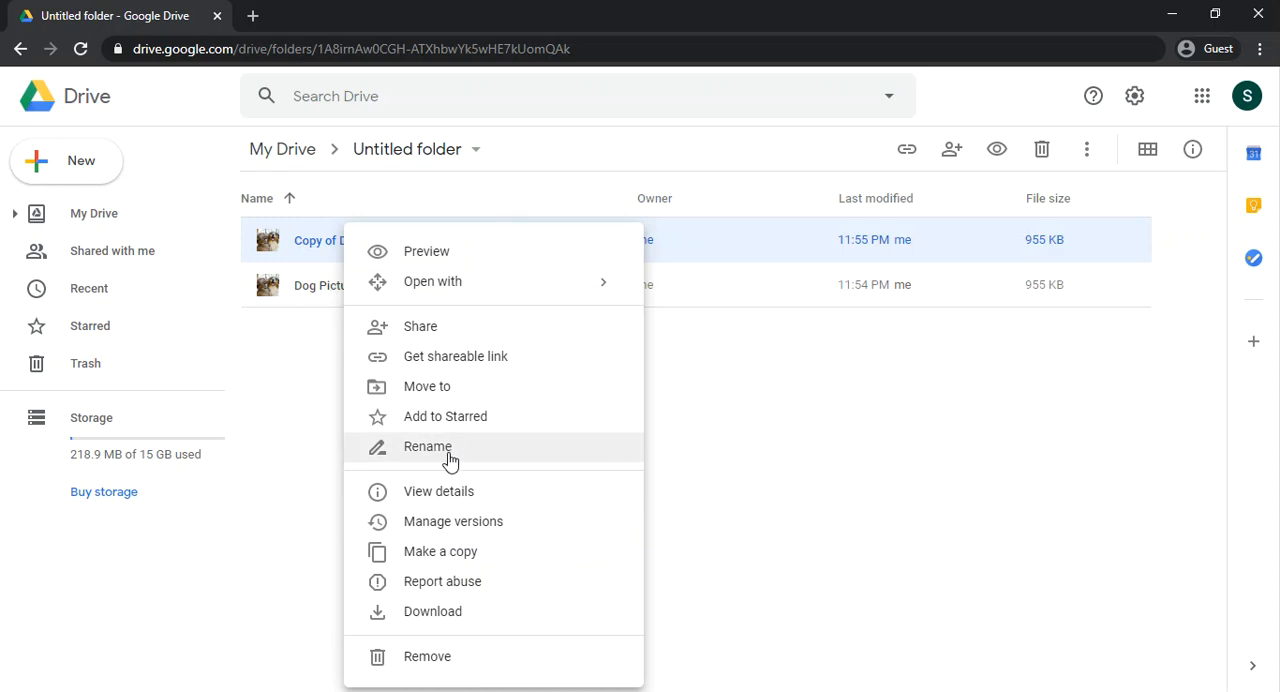
left_click(295, 254)
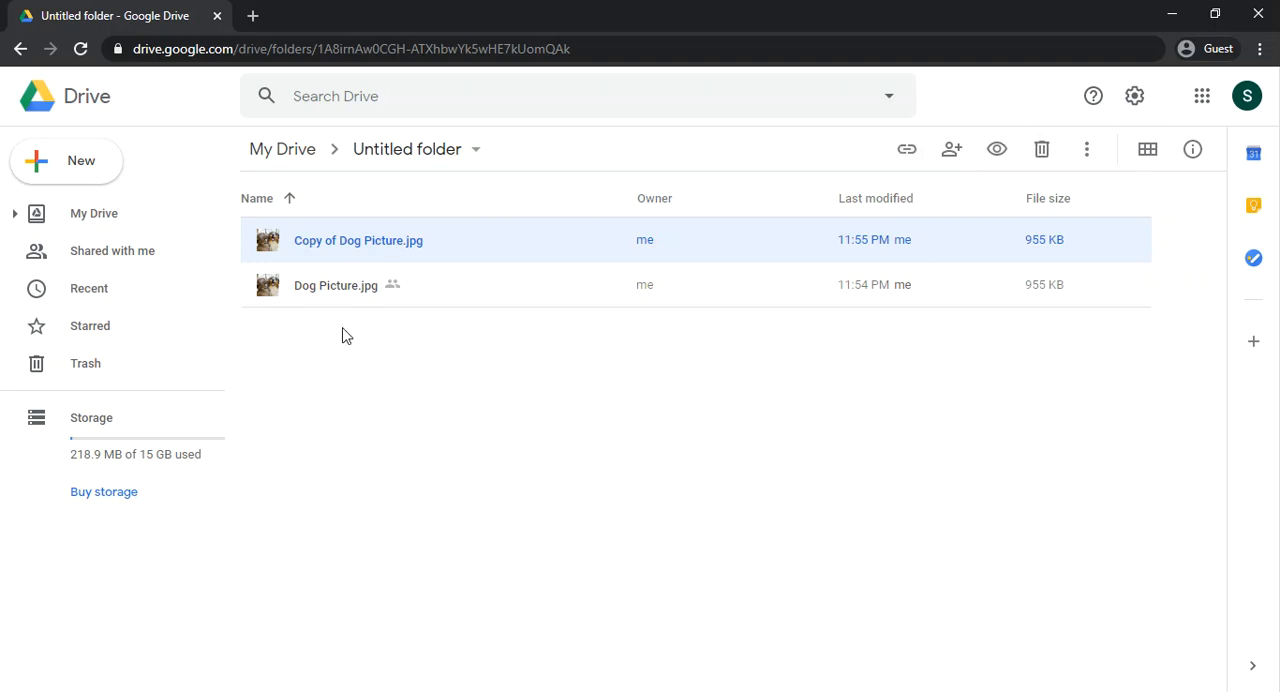
right_click(338, 250)
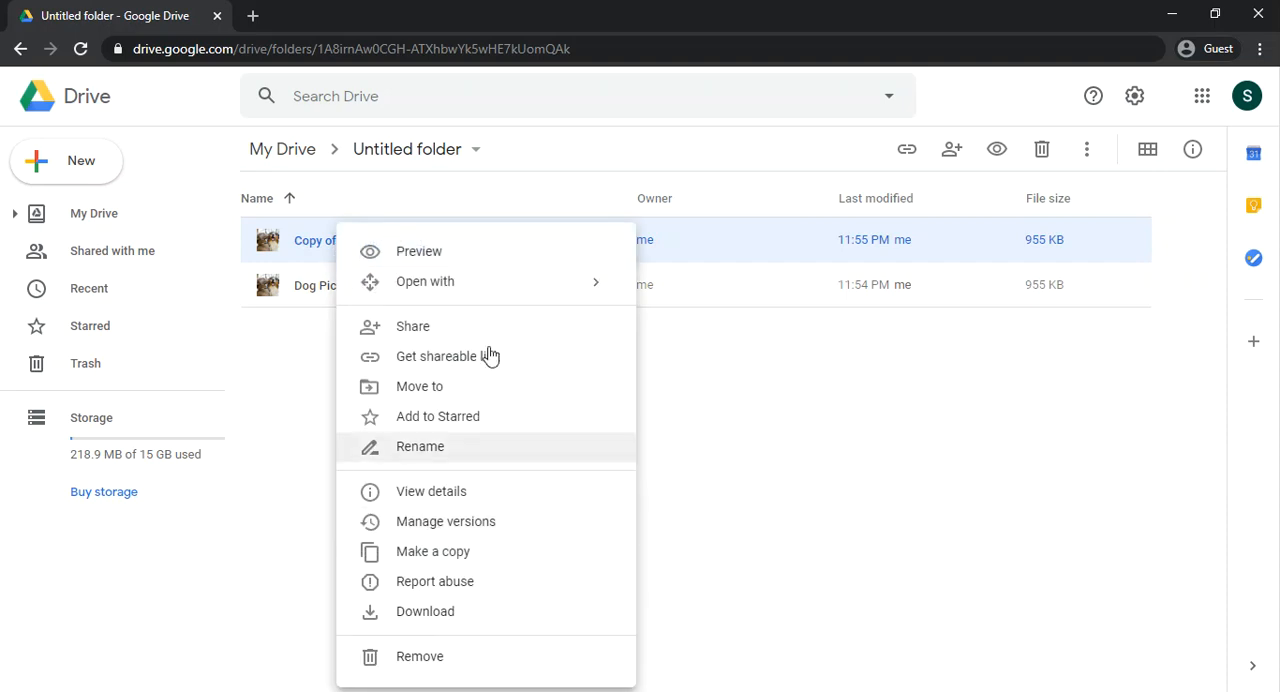
left_click(1003, 111)
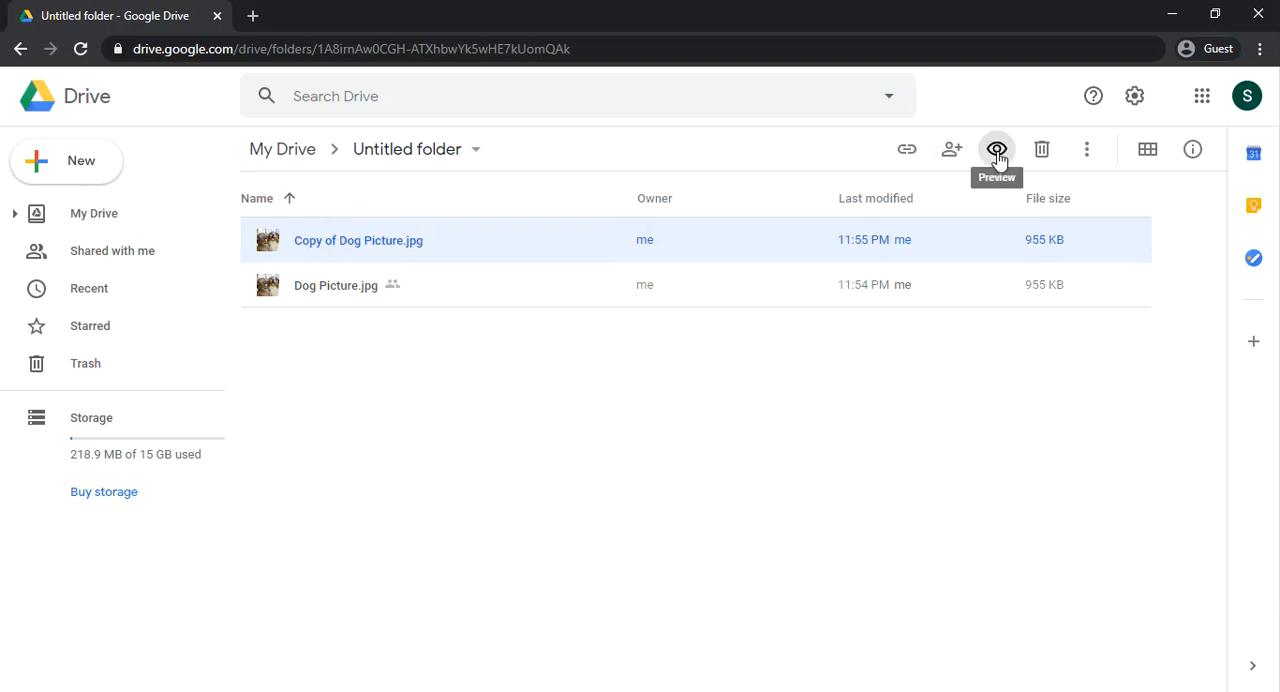
left_click(1087, 152)
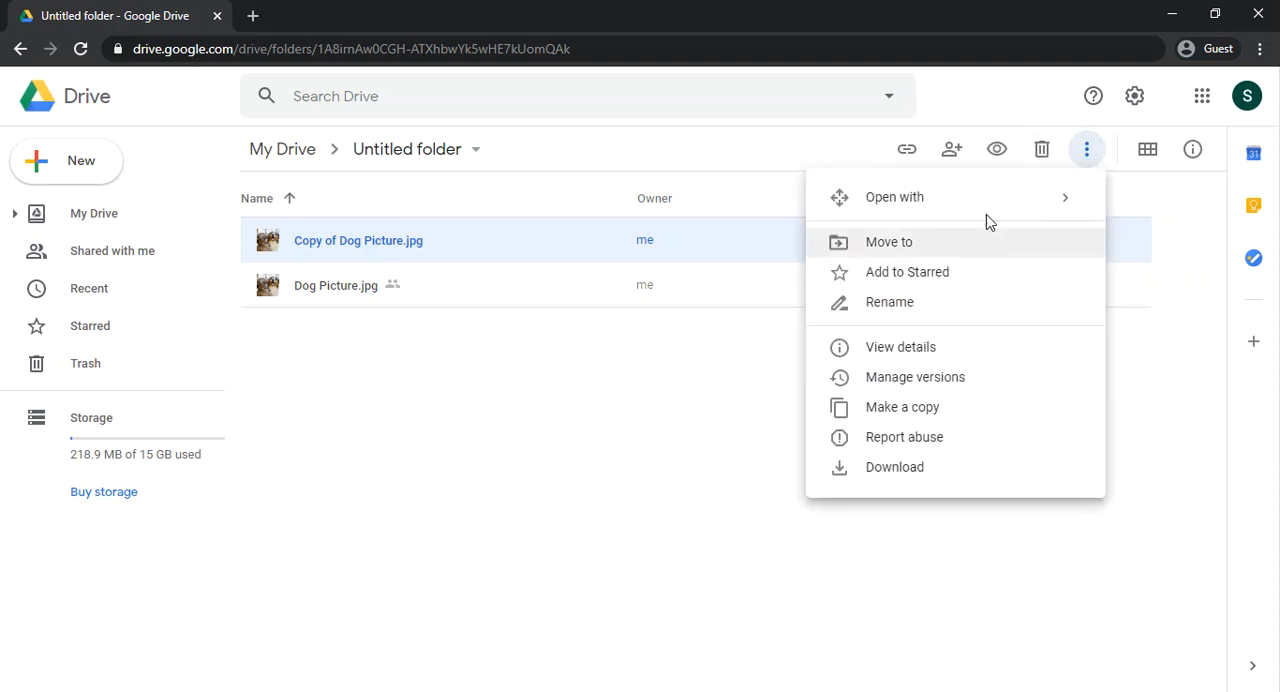
right_click(452, 249)
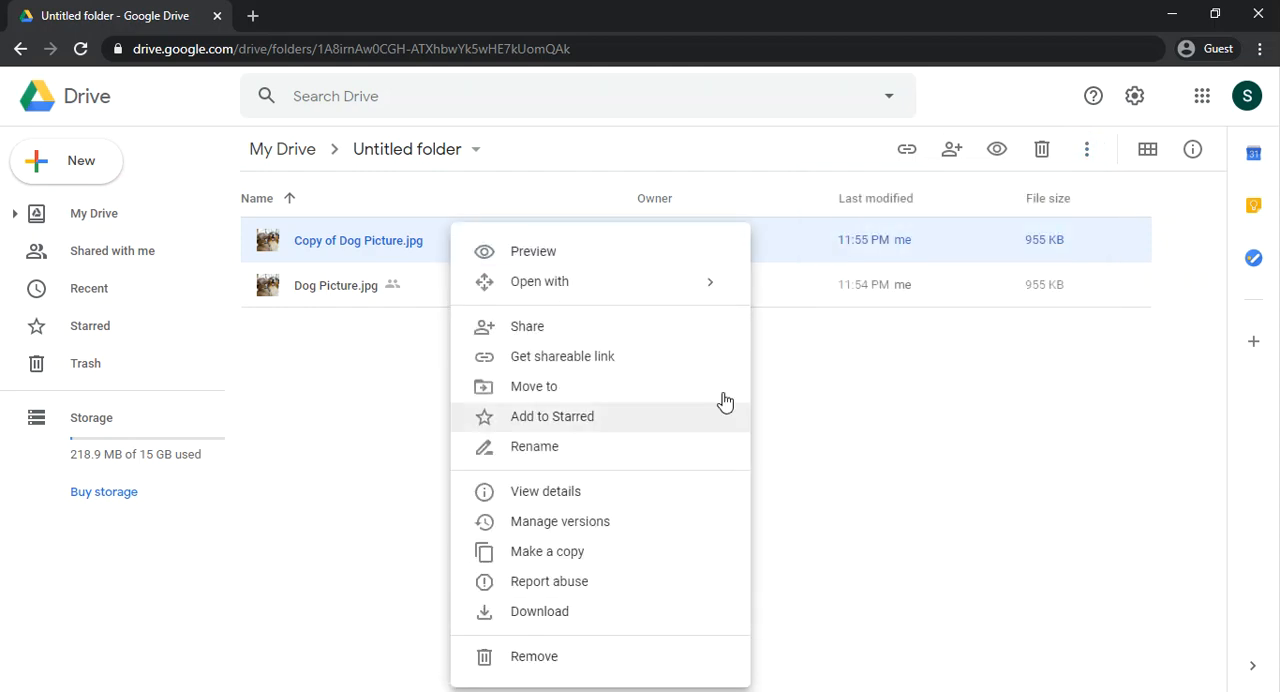
left_click(990, 378)
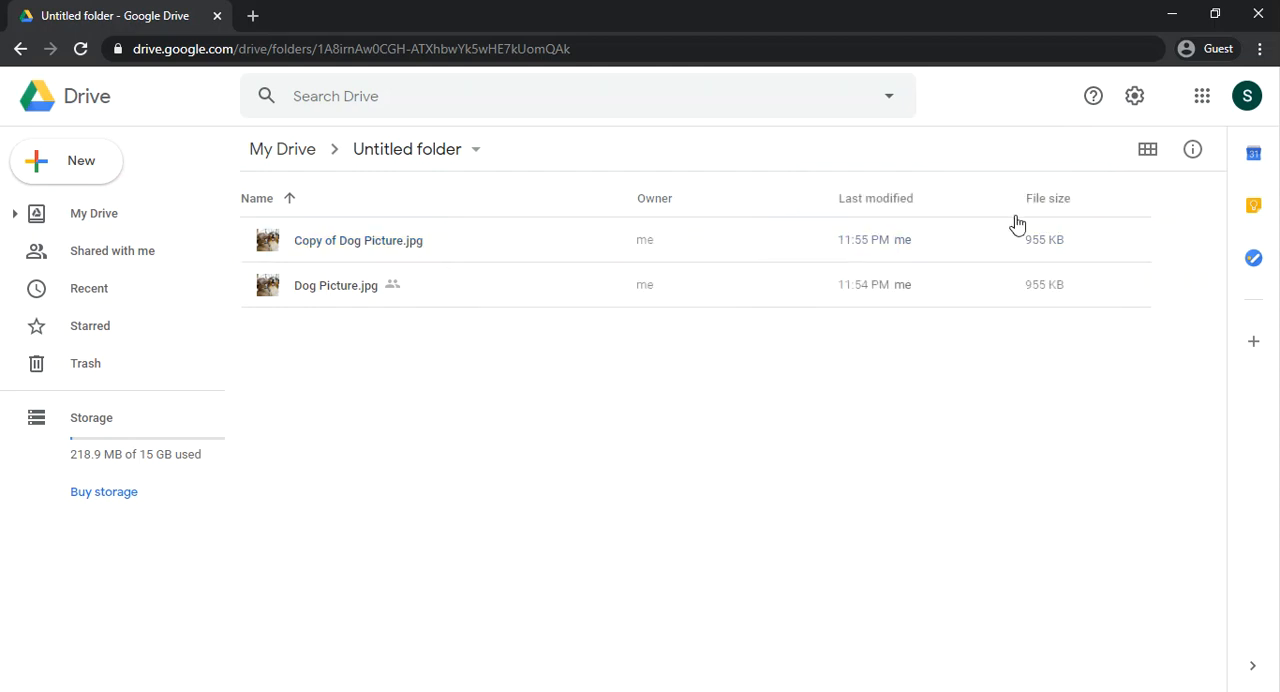
left_click(497, 248)
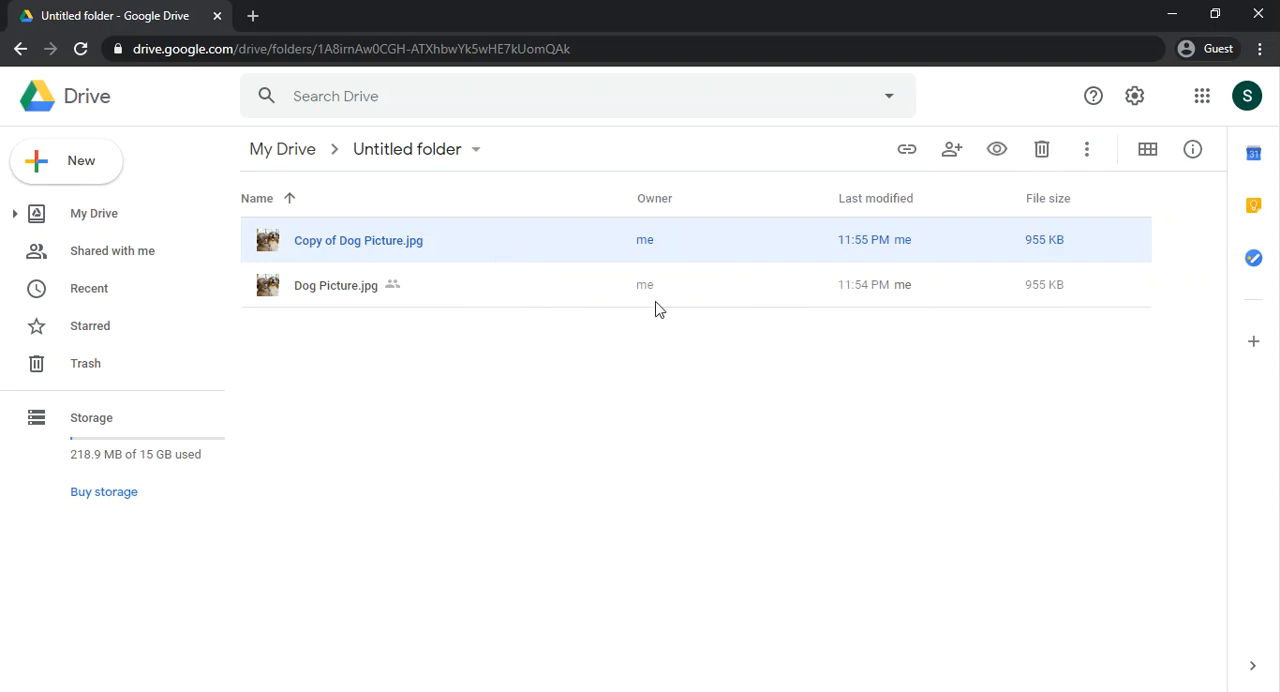